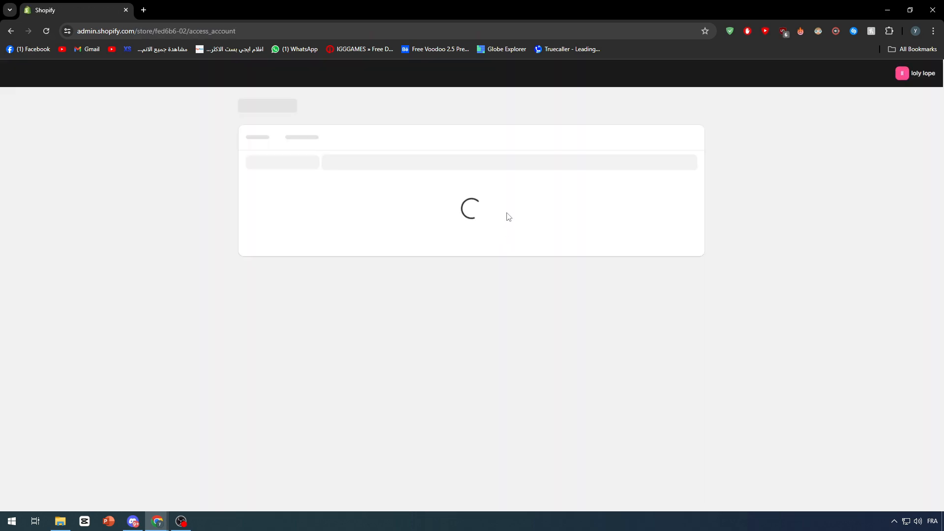
Create a new store from the list of all stores, skipping every setup question and accepting Morocco as the business location
click(907, 76)
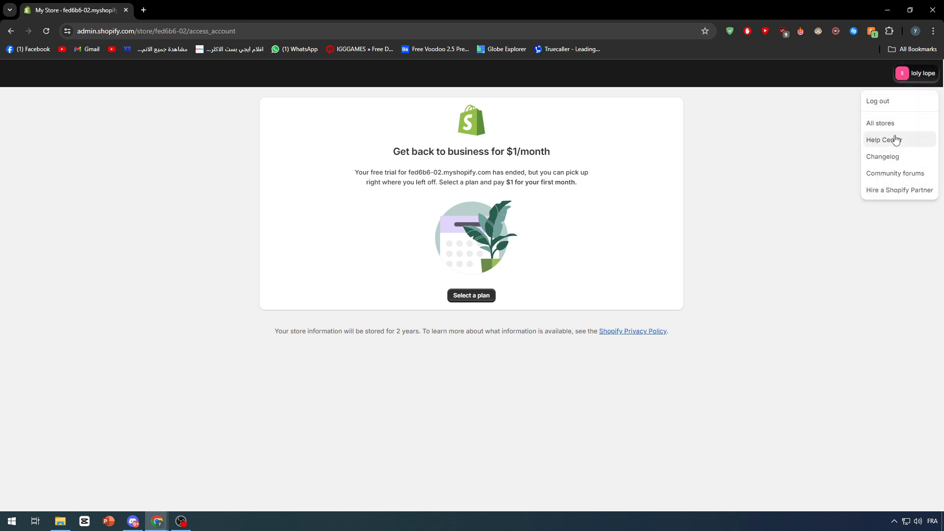
click(889, 123)
click(123, 11)
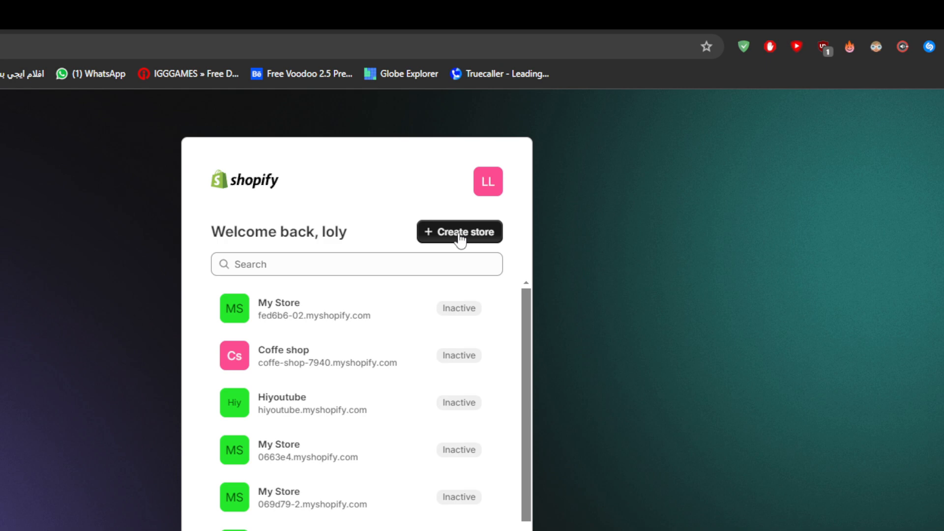
click(459, 236)
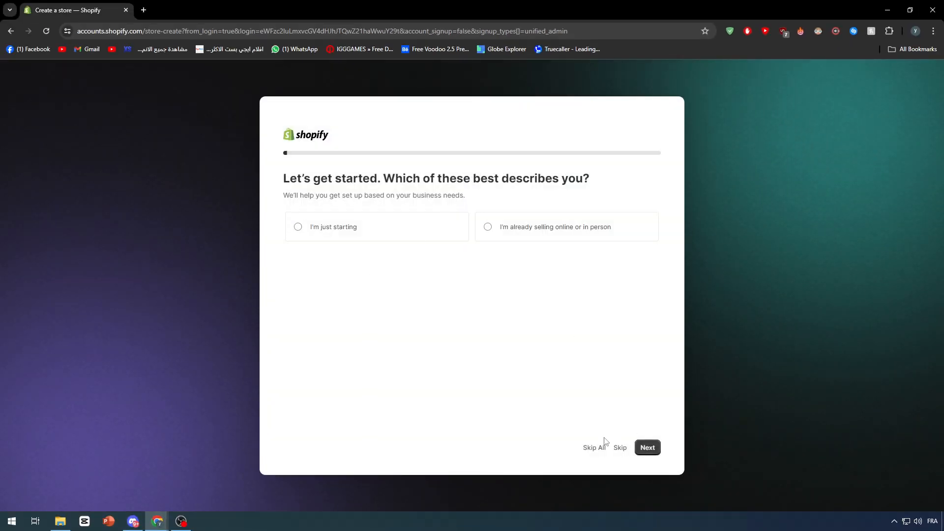
click(594, 447)
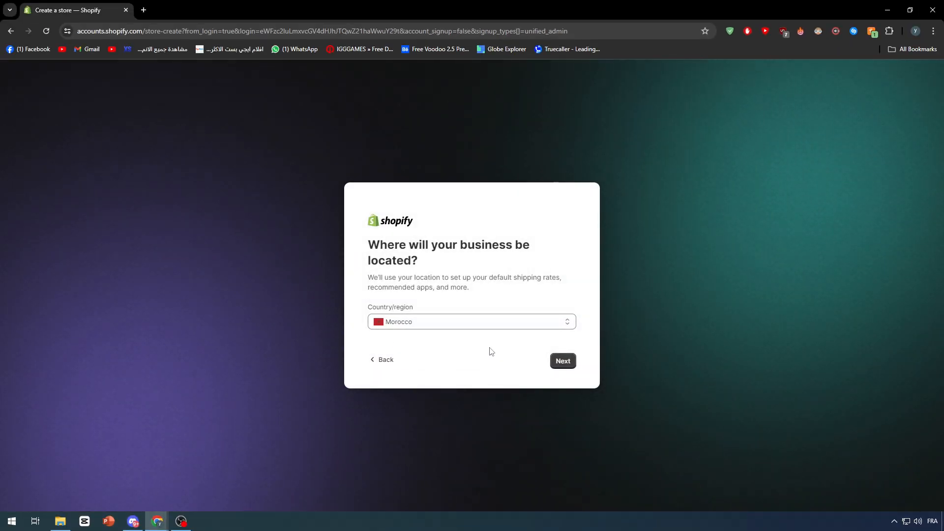
click(559, 365)
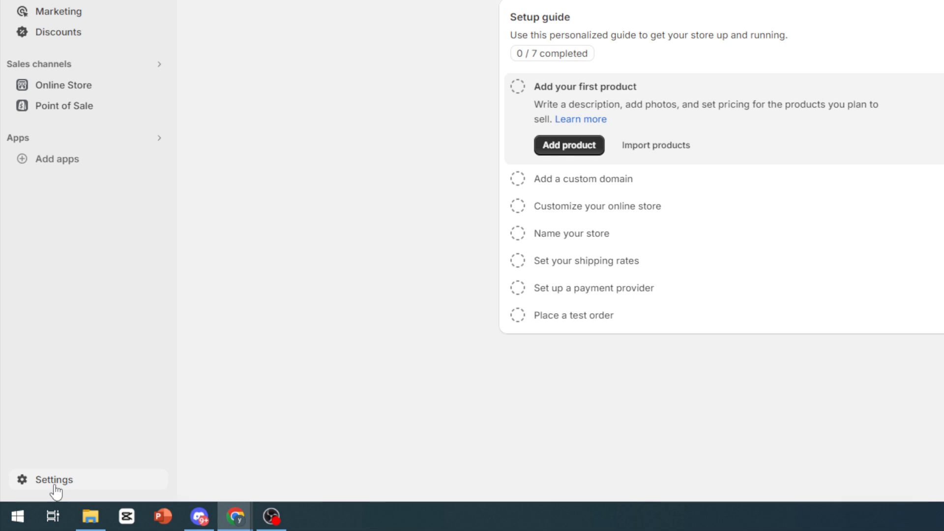
Open the Payments section of the new store's settings
click(54, 481)
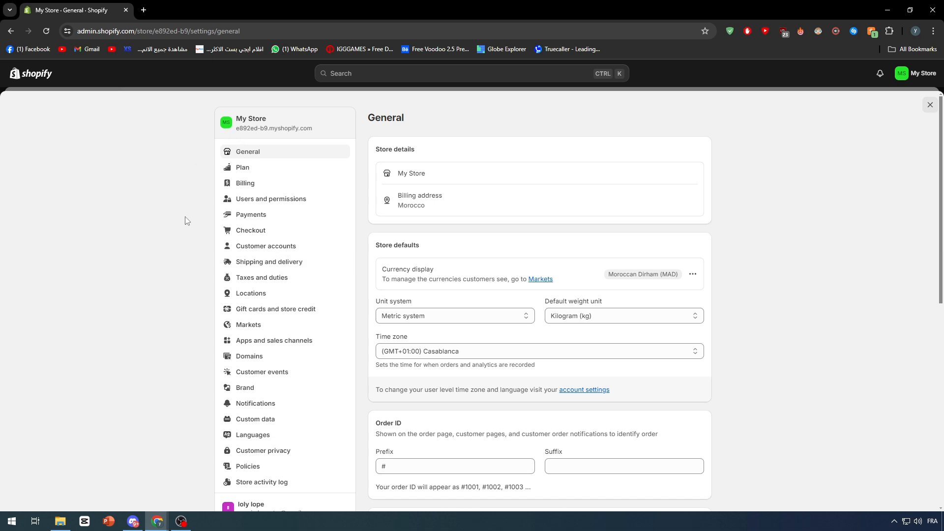
scroll(207, 297, down, 4)
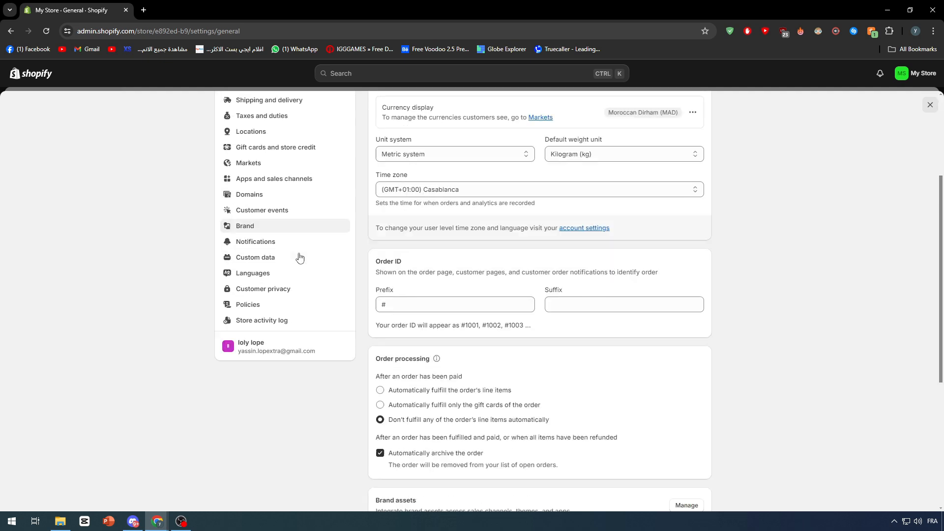
scroll(265, 290, up, 4)
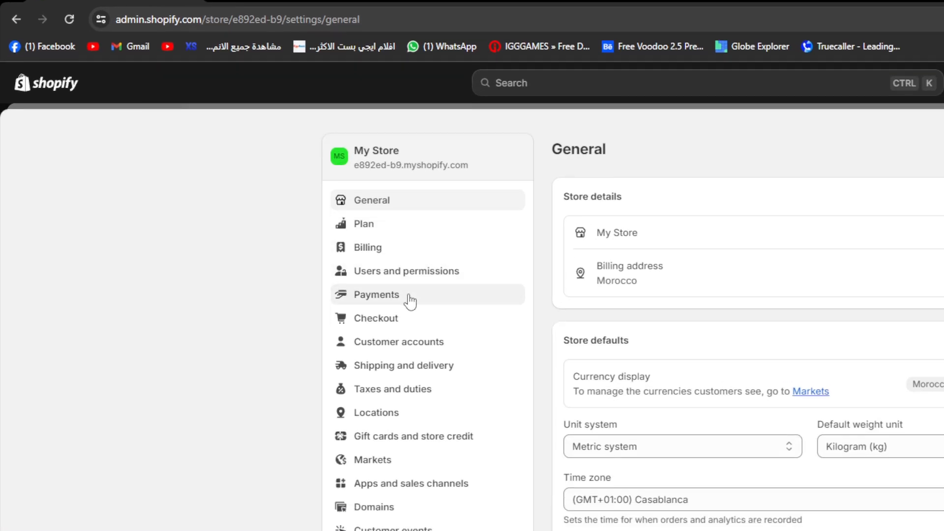
click(410, 300)
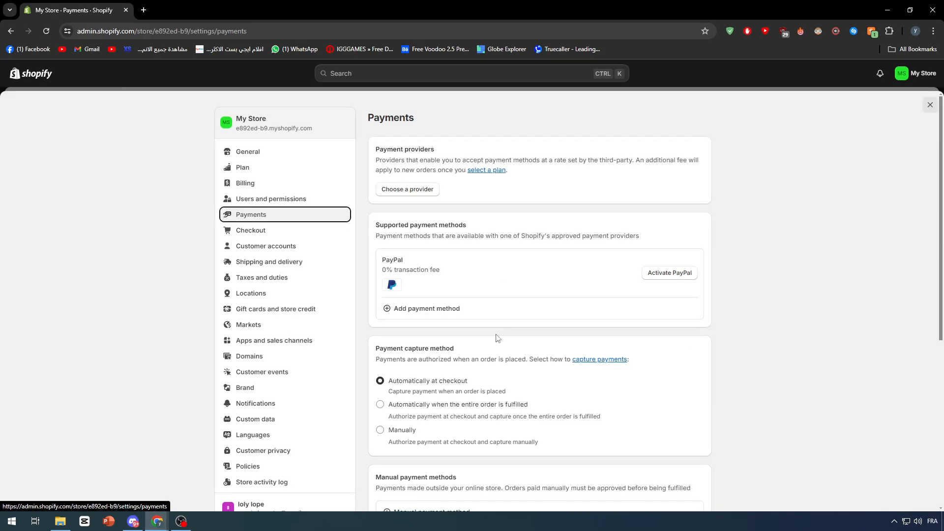
Review the payment providers, supported payment methods and payment capture options of the store
scroll(369, 498, down, 2)
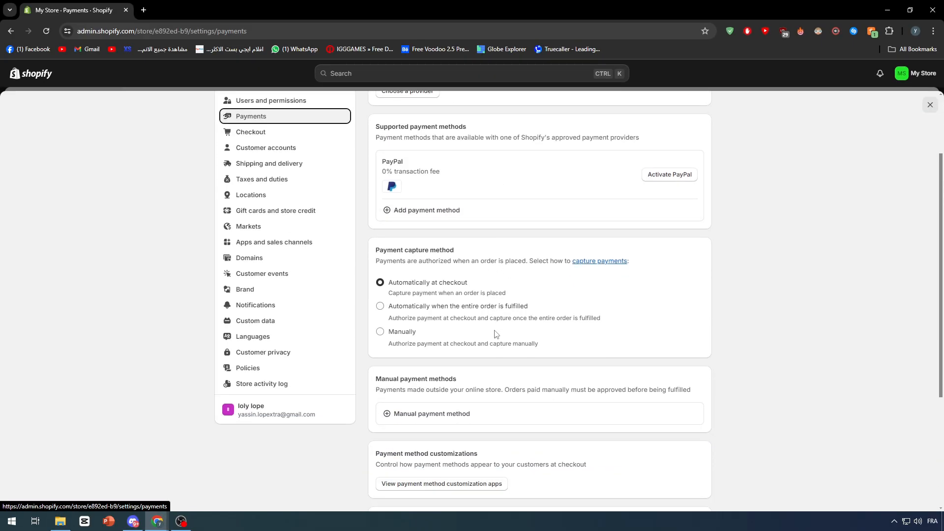
drag(364, 245, 454, 250)
scroll(408, 202, up, 2)
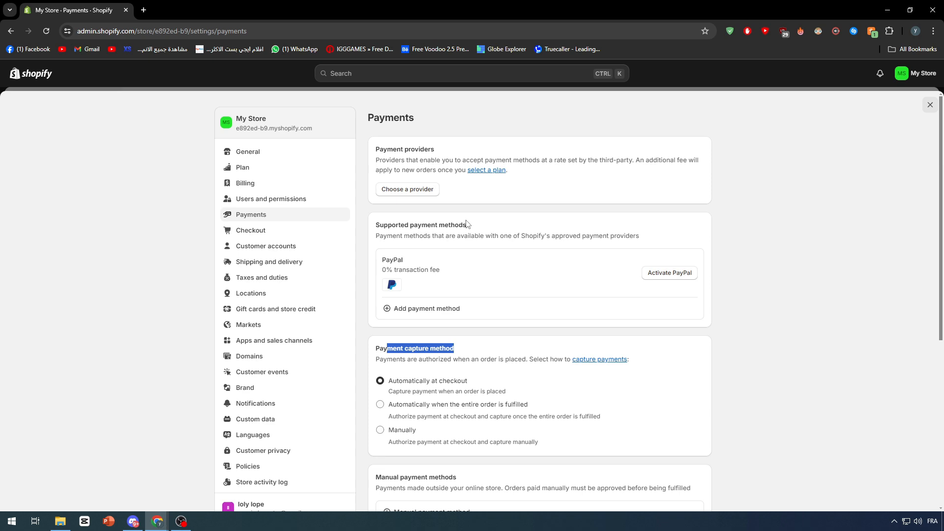
click(380, 180)
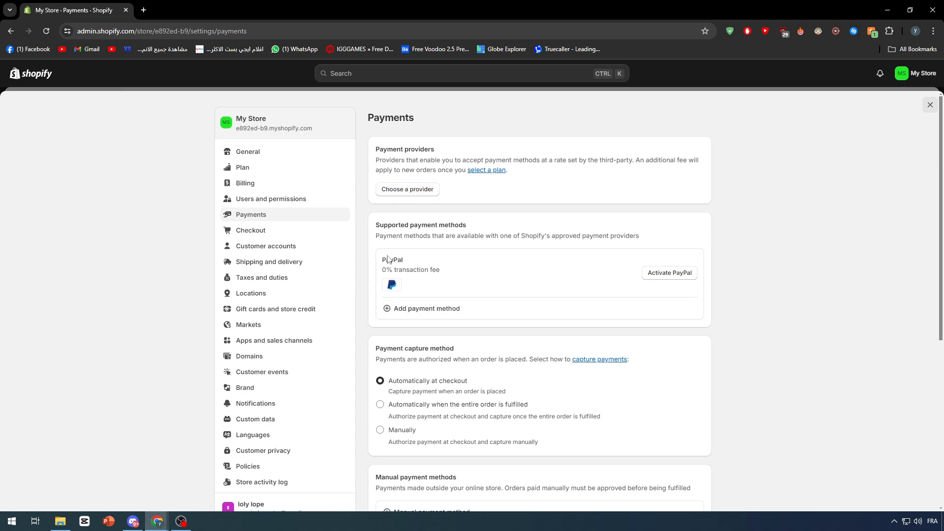
drag(390, 261, 442, 266)
click(443, 266)
click(143, 10)
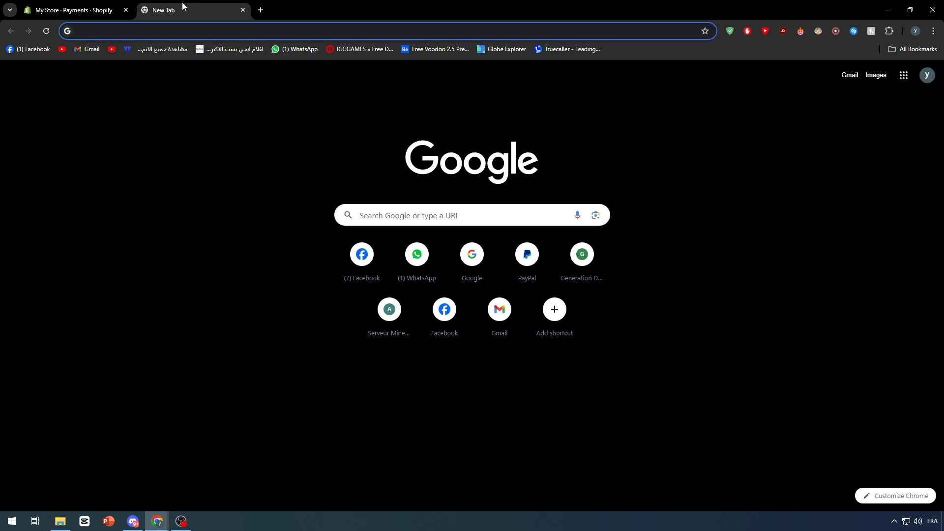
click(129, 3)
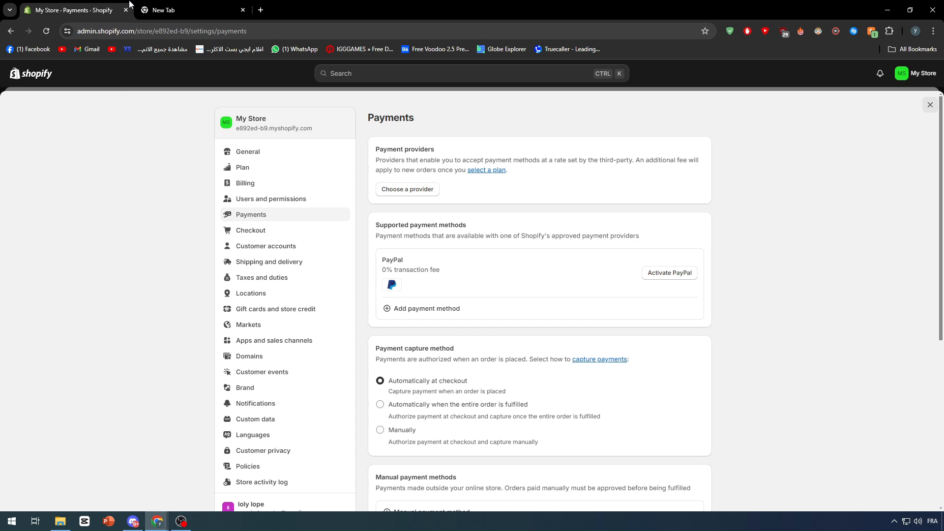
Start adding a payment method and search the available payment methods for "credi"
click(442, 315)
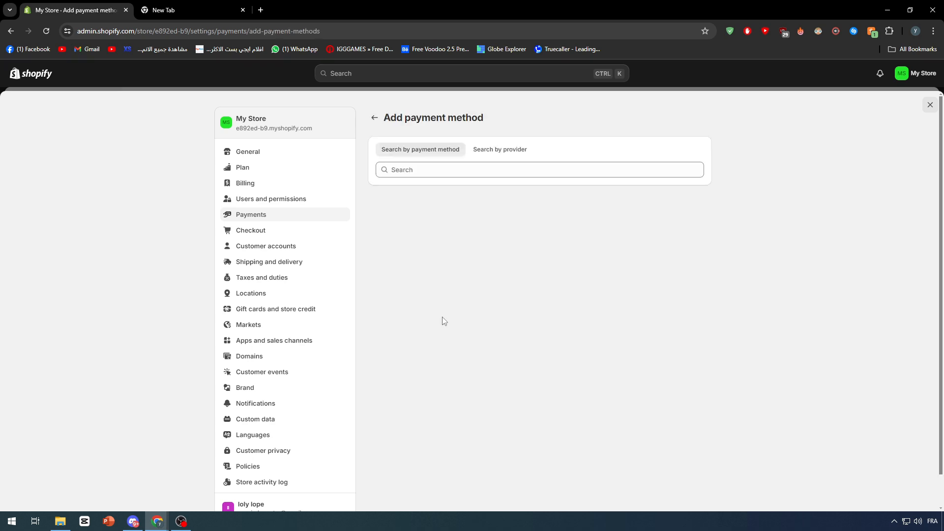
click(408, 172)
text(cr)
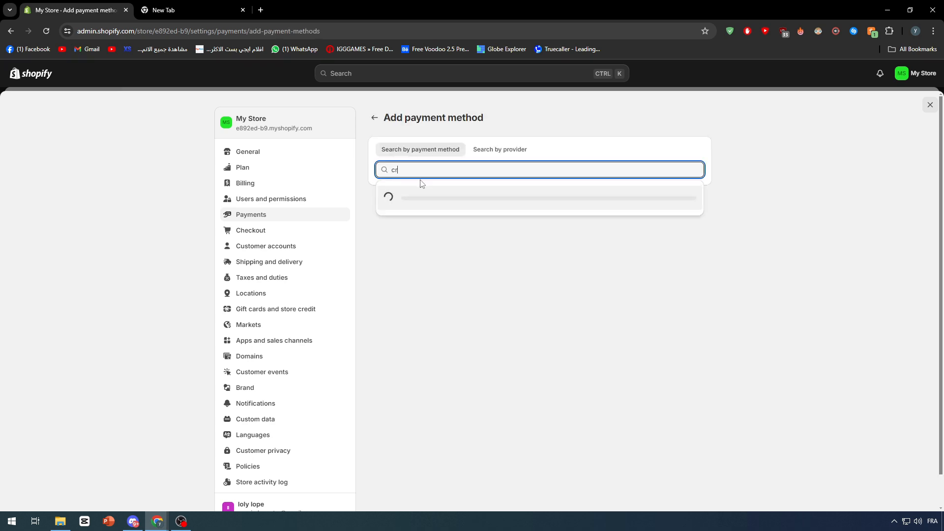
text(editca)
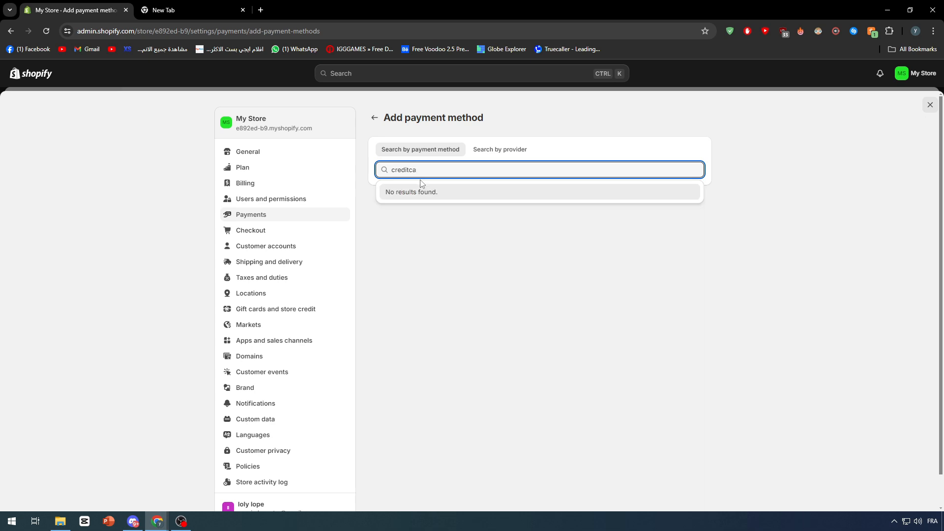
key(BackSpace)
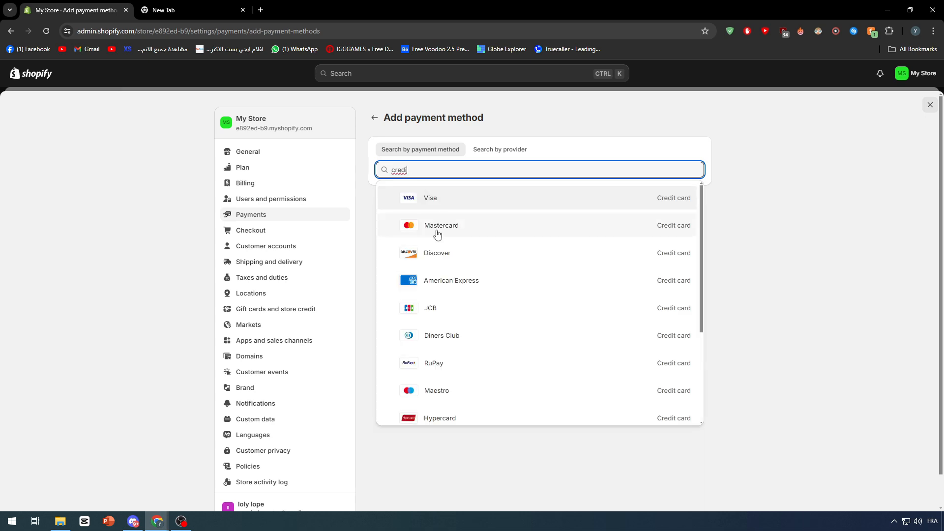
Select Visa, Mastercard, Discover, American Express, JCB, Diners Club, RuPay and Maestro as the payment methods to filter by
click(440, 205)
click(482, 235)
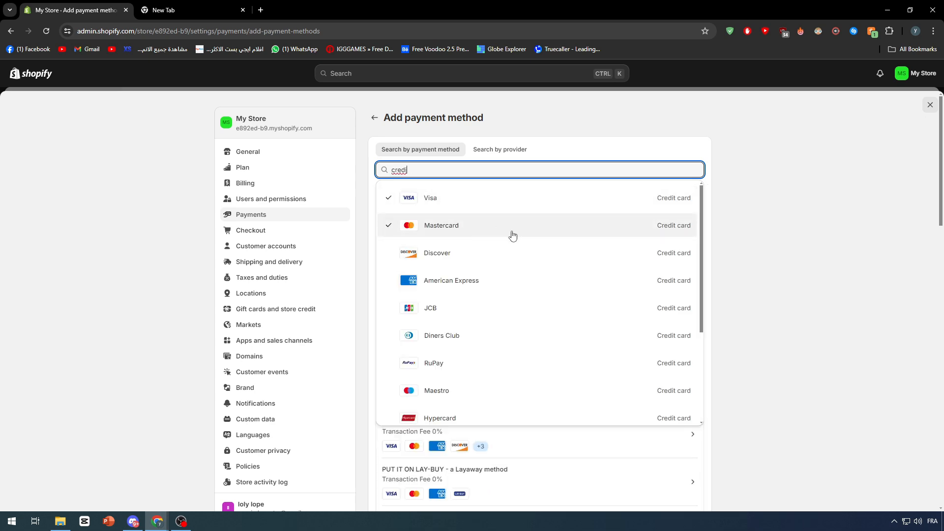
click(435, 257)
click(447, 282)
click(442, 308)
click(441, 334)
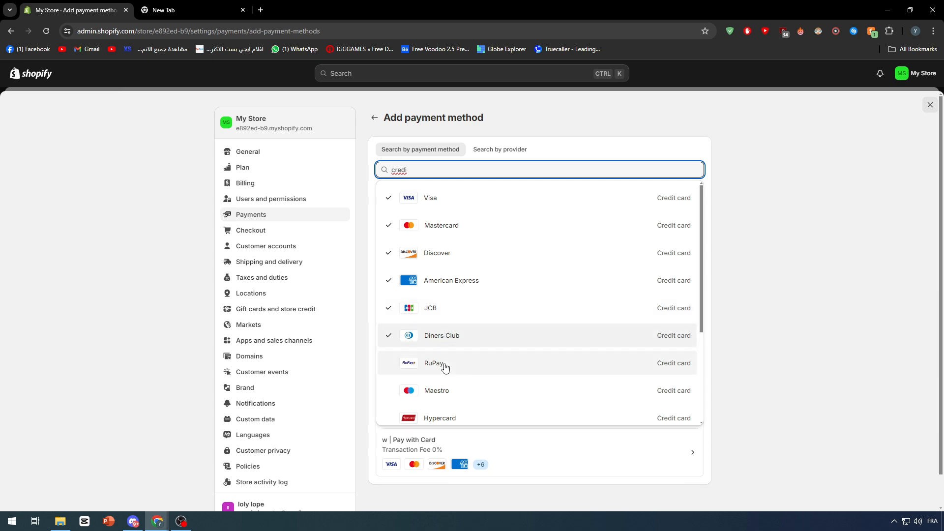
click(434, 363)
click(436, 392)
click(369, 366)
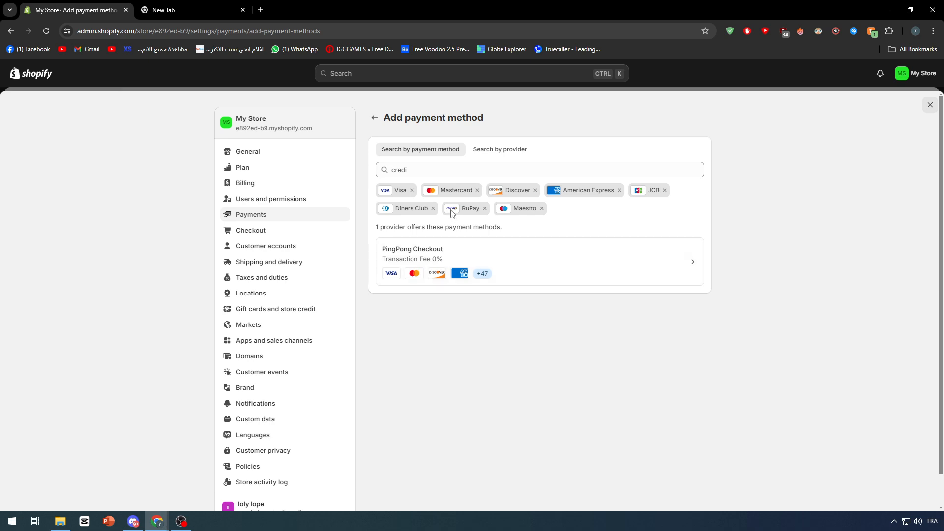
Clear the search text and remove every selected payment method except Visa
double_click(442, 170)
key(BackSpace)
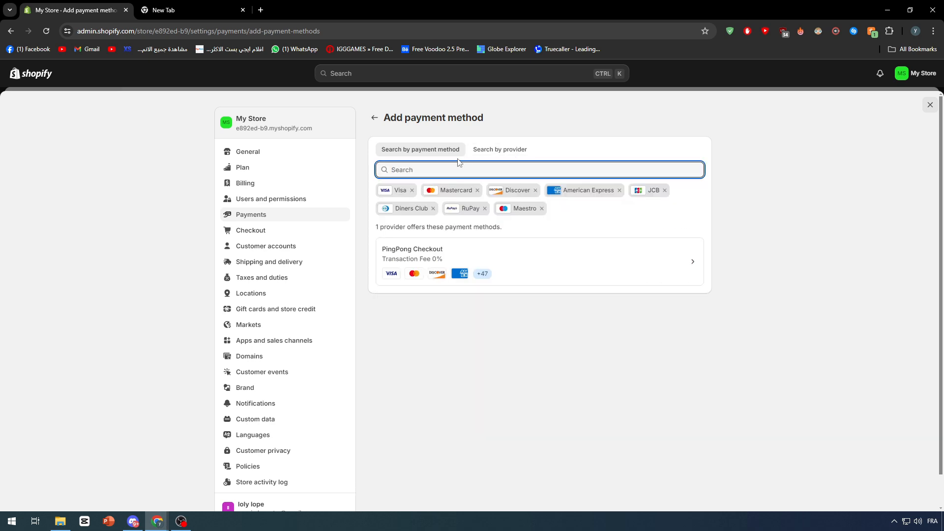
click(477, 191)
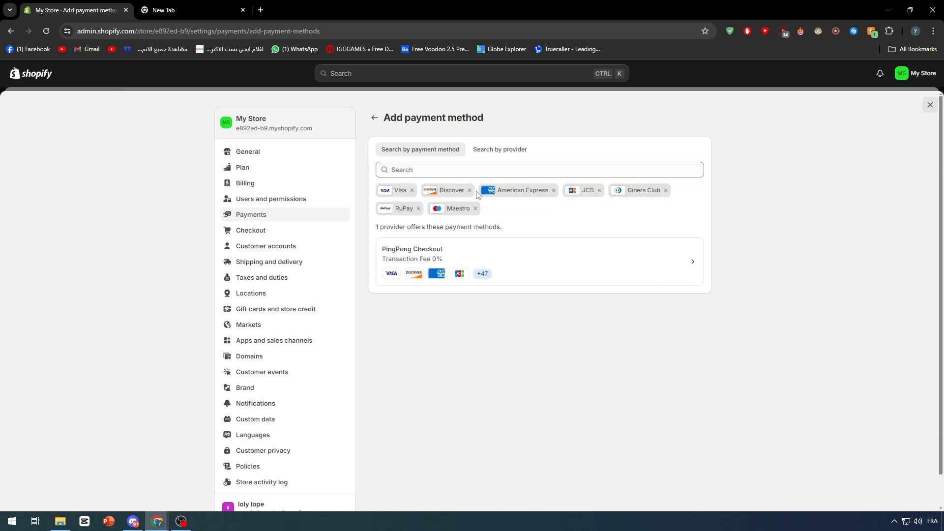
click(471, 190)
click(495, 190)
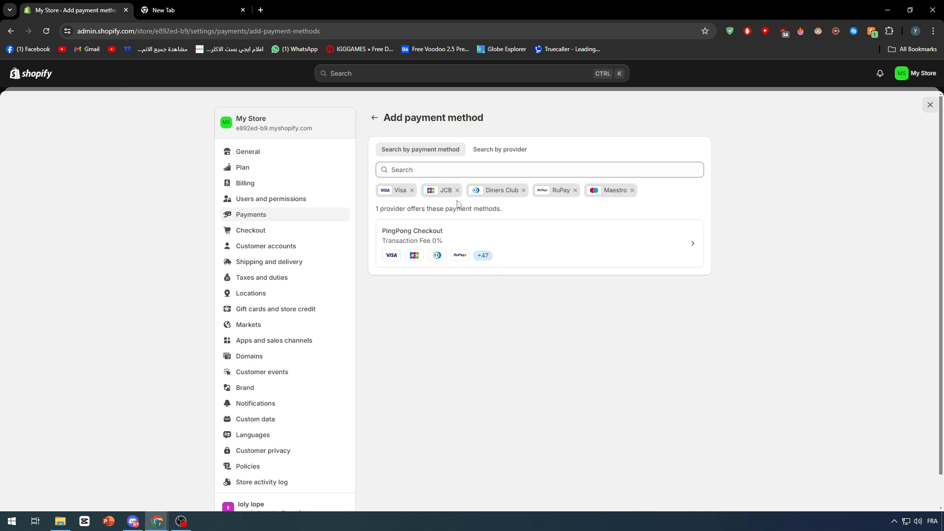
click(457, 190)
click(477, 190)
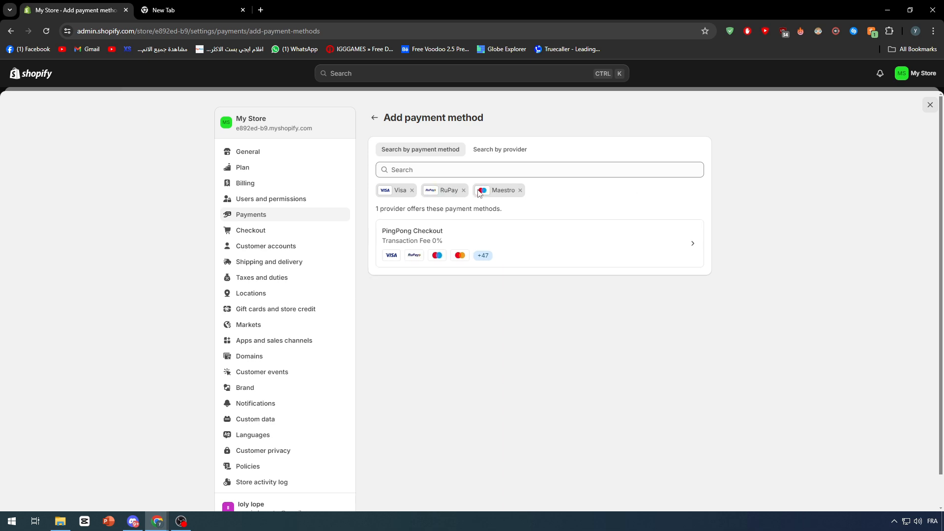
click(465, 190)
click(468, 191)
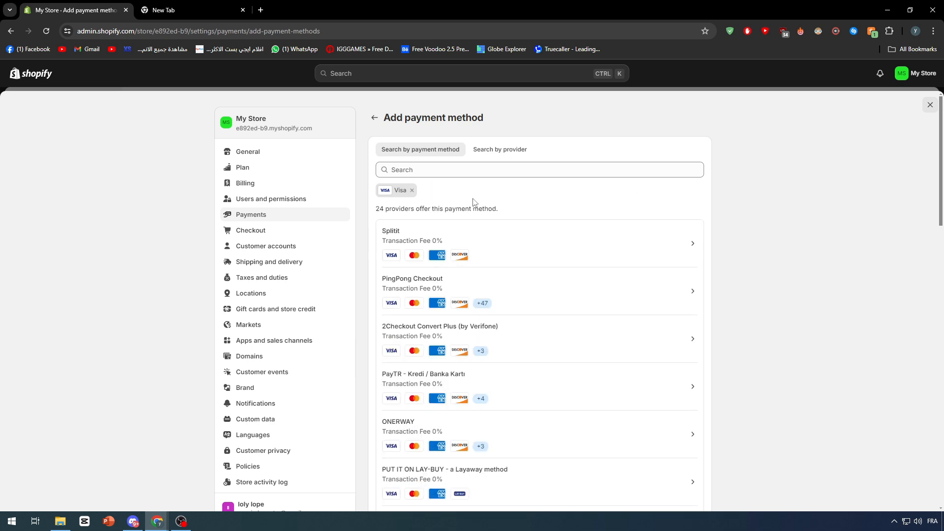
Search the payment methods for "mast" and add Mastercard to the selection
click(441, 171)
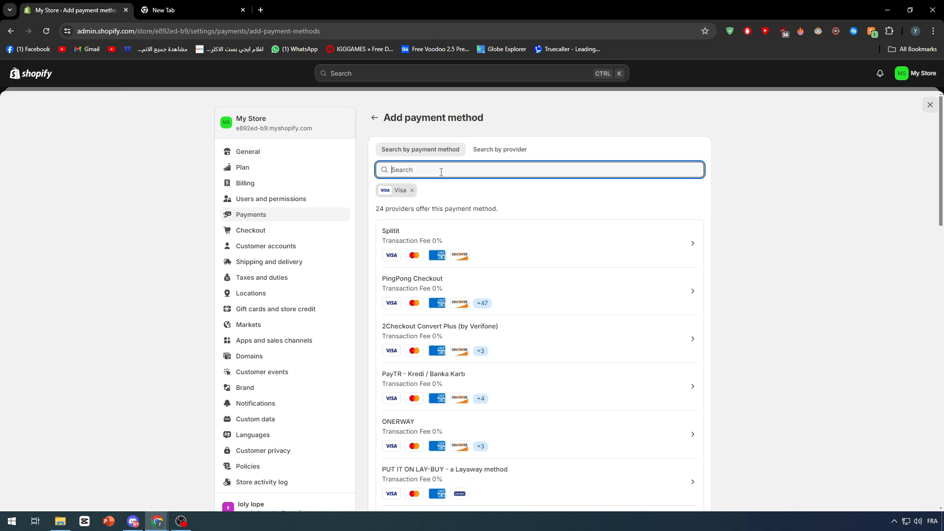
text(mast)
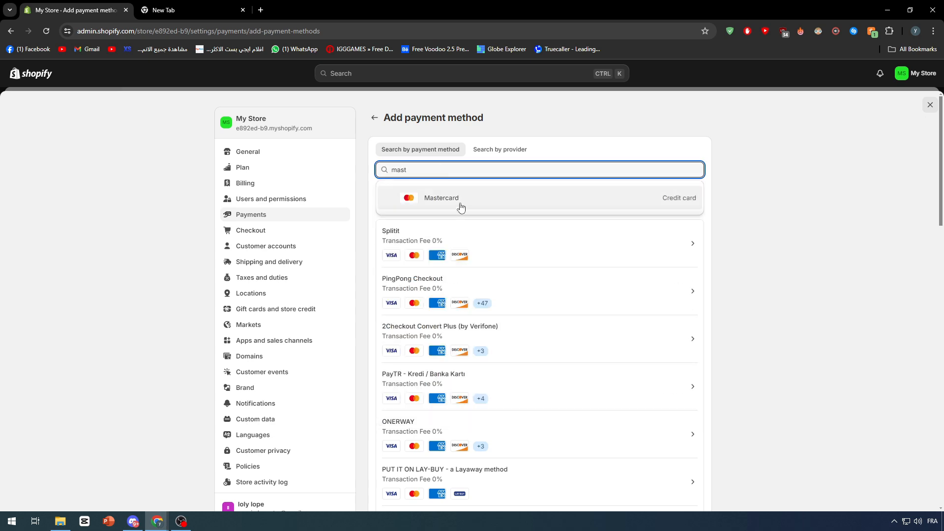
click(463, 205)
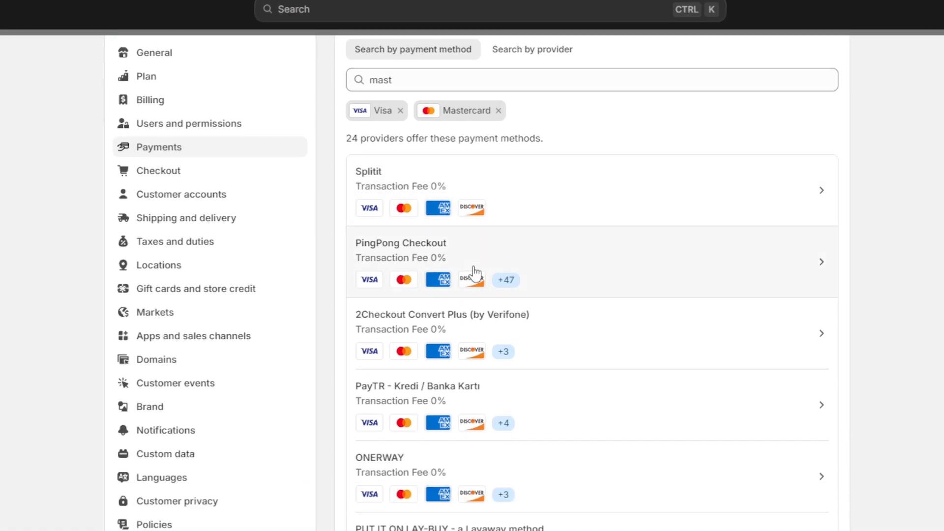
Look through the full list of providers that support both Visa and Mastercard, including their transaction fees
scroll(473, 272, down, 2)
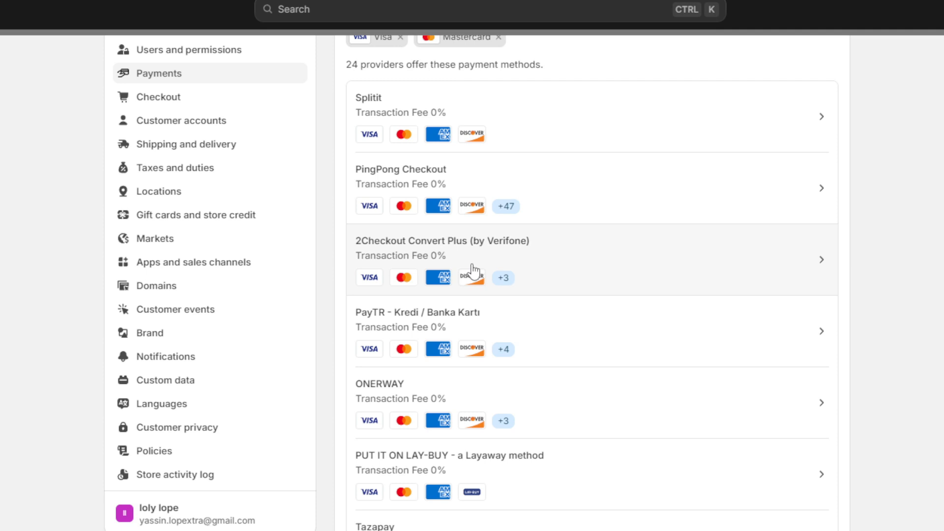
scroll(474, 272, down, 3)
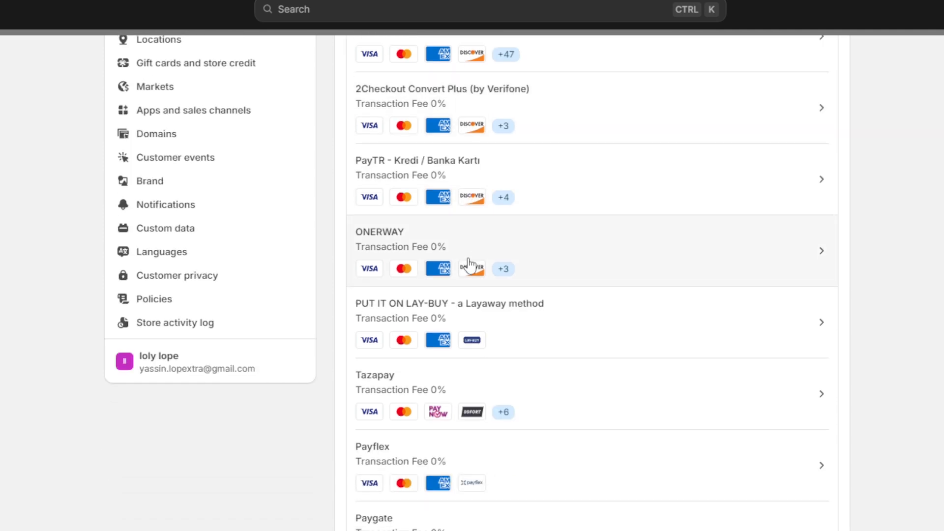
scroll(469, 265, down, 7)
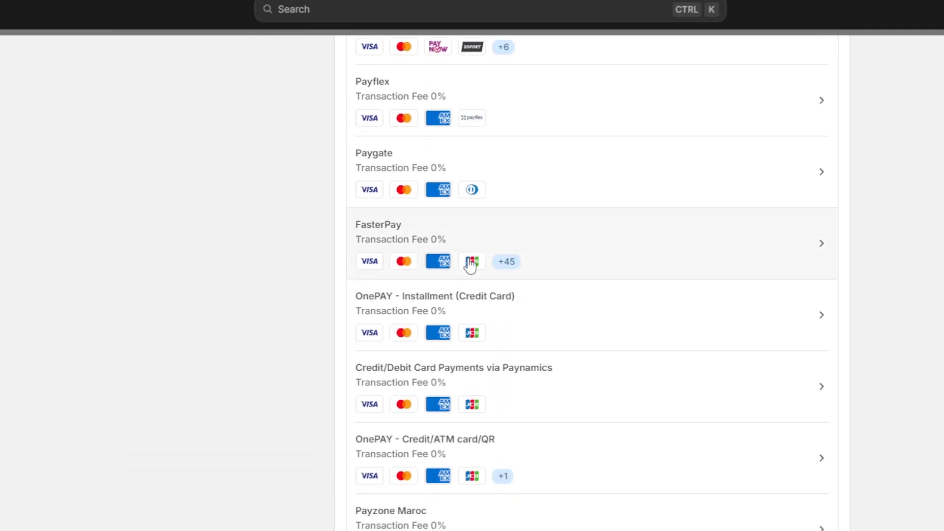
scroll(469, 266, down, 11)
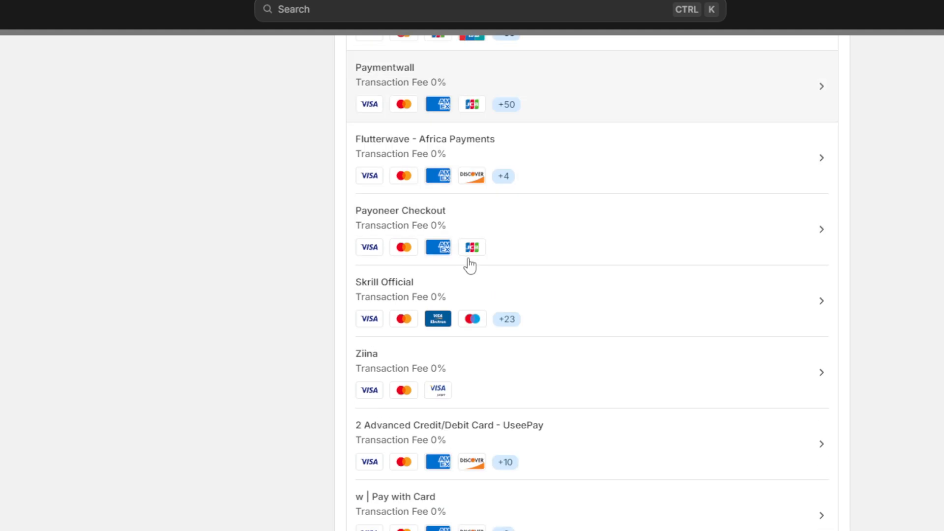
scroll(470, 265, down, 2)
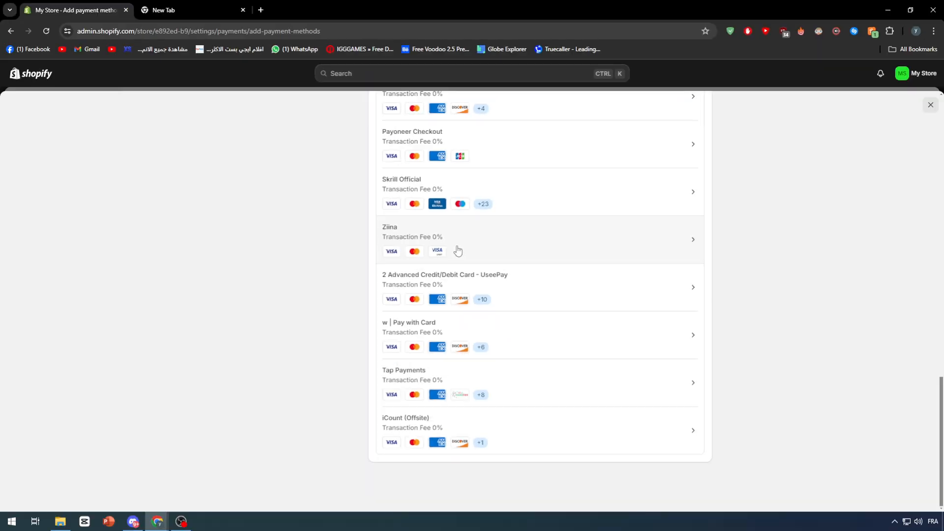
scroll(708, 383, up, 9)
scroll(618, 320, up, 6)
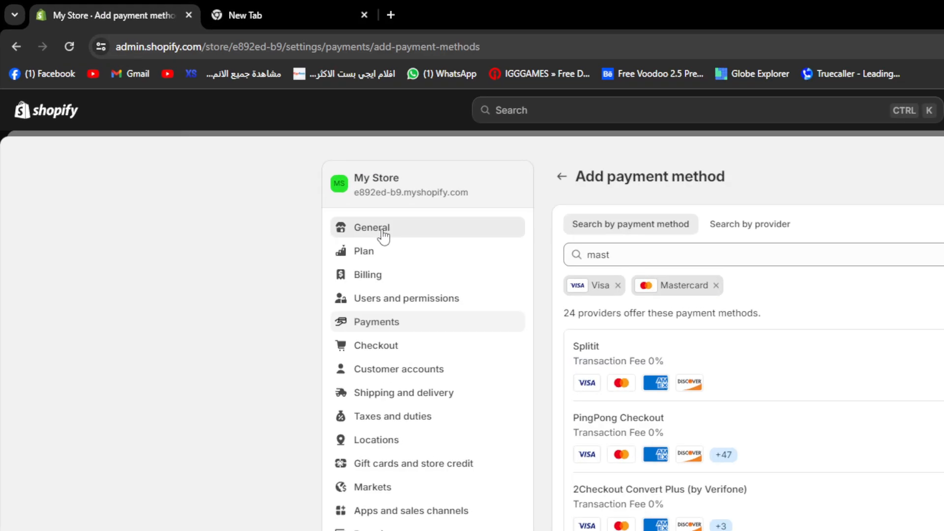
Open the store's general settings and change the billing information country to United States, then try to save it
click(297, 178)
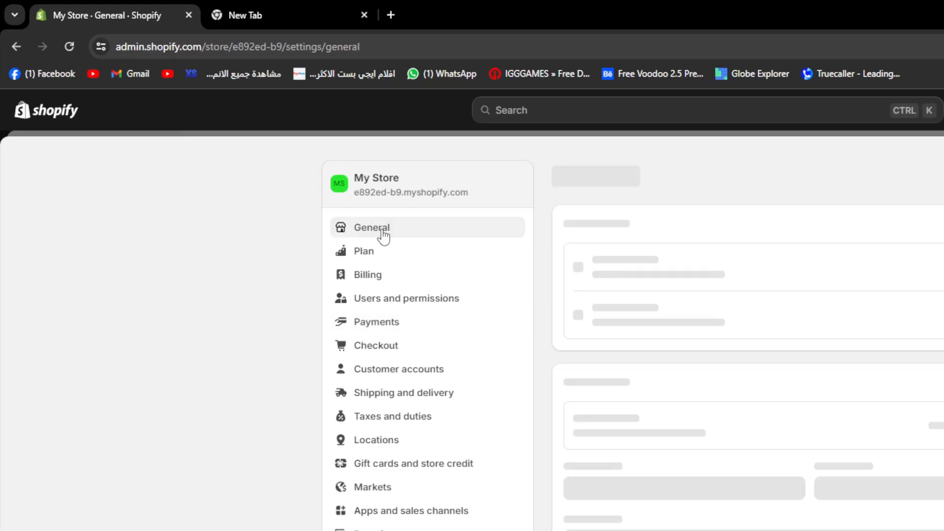
scroll(601, 272, down, 3)
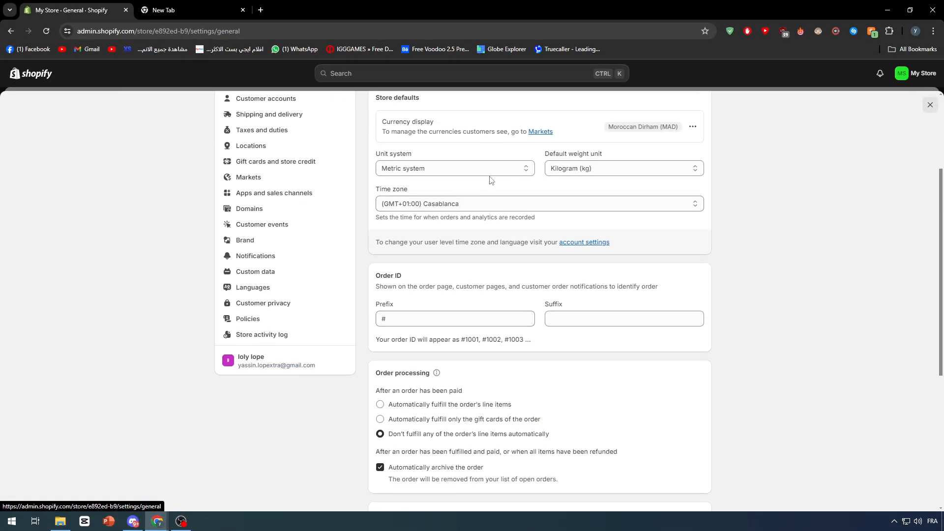
scroll(628, 203, up, 3)
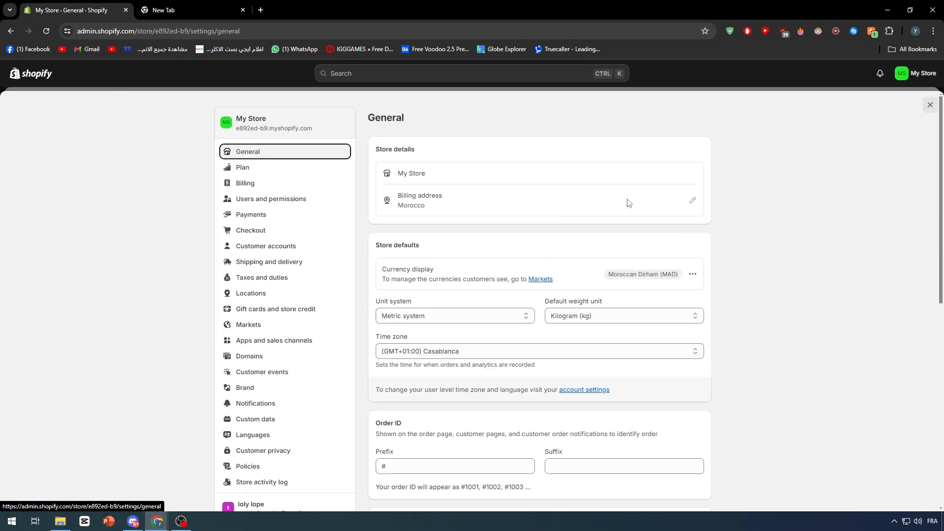
click(691, 201)
click(399, 254)
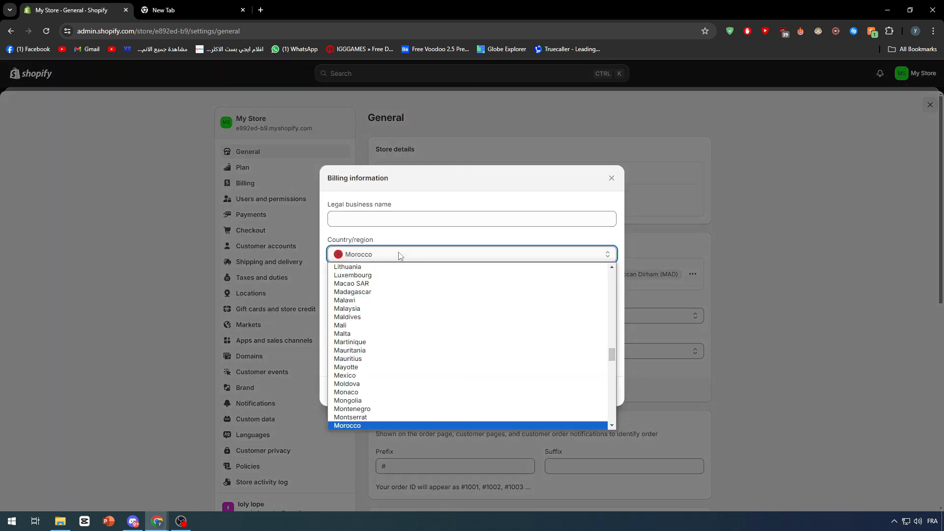
drag(611, 350, 609, 494)
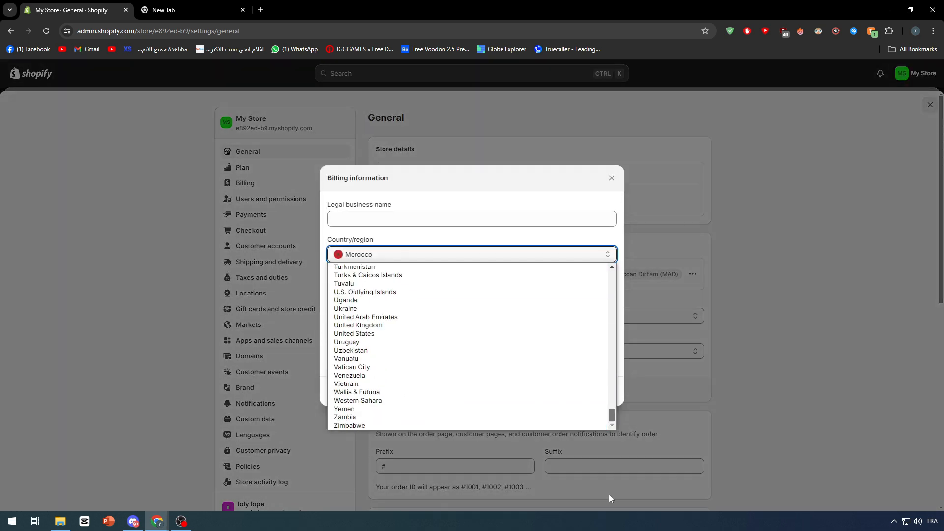
click(356, 334)
click(600, 435)
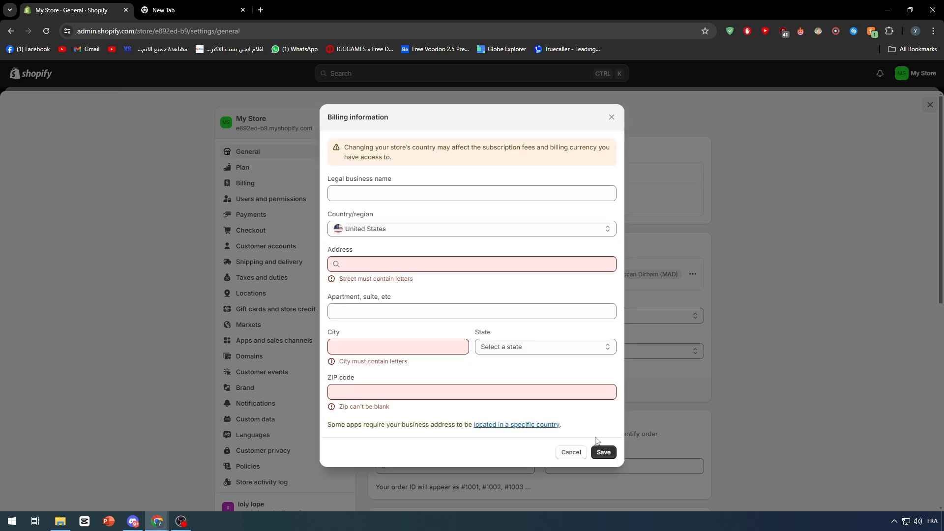
Open the Fake Name Generator site in the other browser tab and copy the generated street address
click(213, 17)
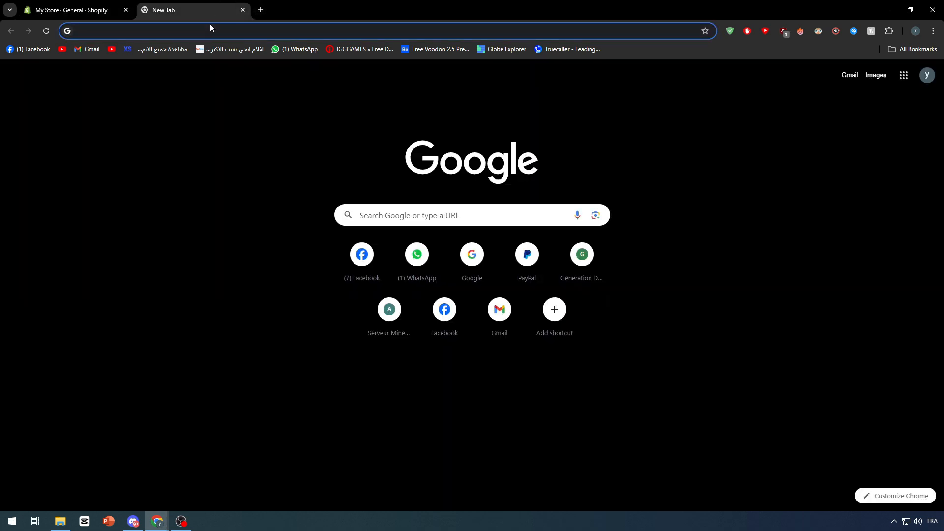
text(fake)
key(Return)
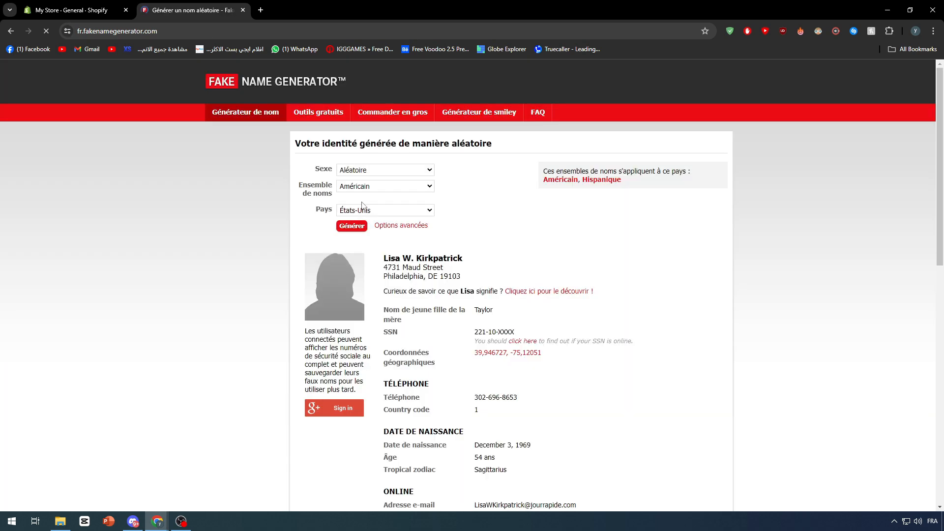
drag(444, 267, 383, 268)
key(ctrl+c)
Fill in the Shopify billing address from the copied street address, save it in the store and the browser, and reload the settings
key(ctrl+Tab)
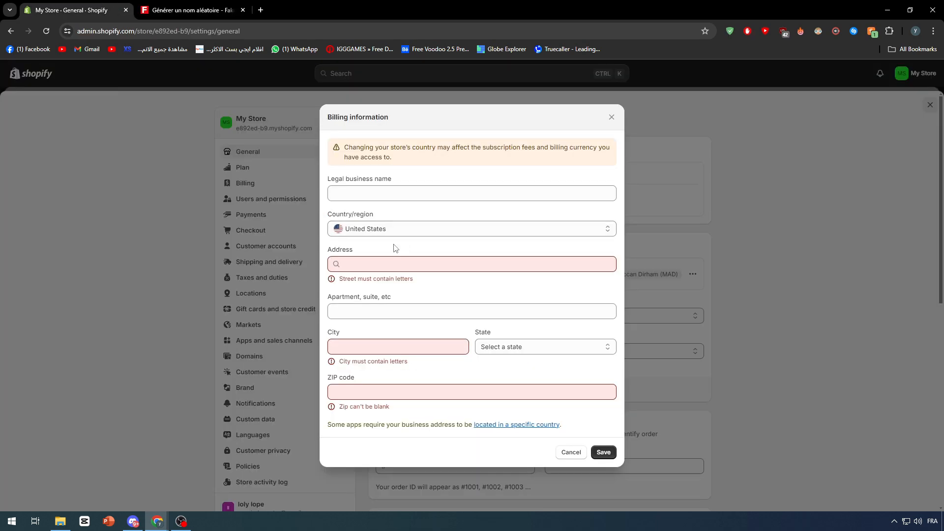
click(394, 264)
key(ctrl+v)
click(460, 304)
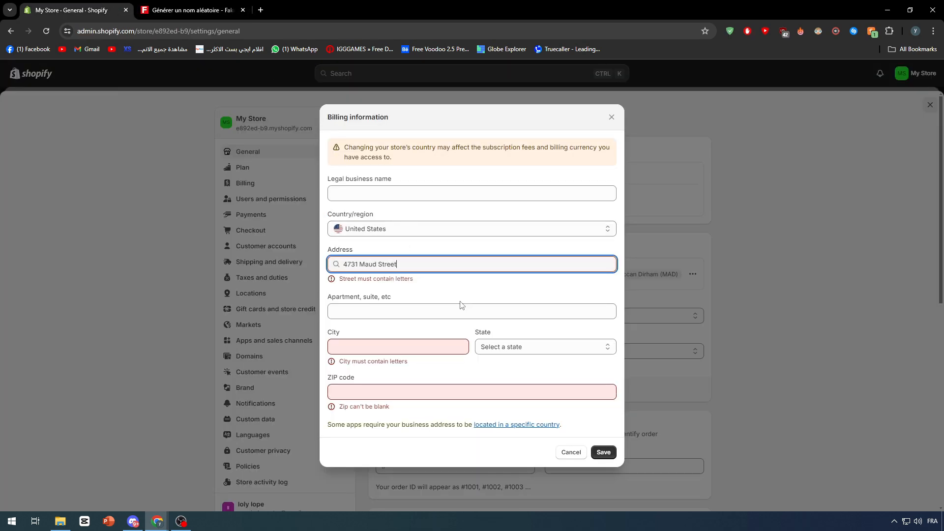
click(604, 451)
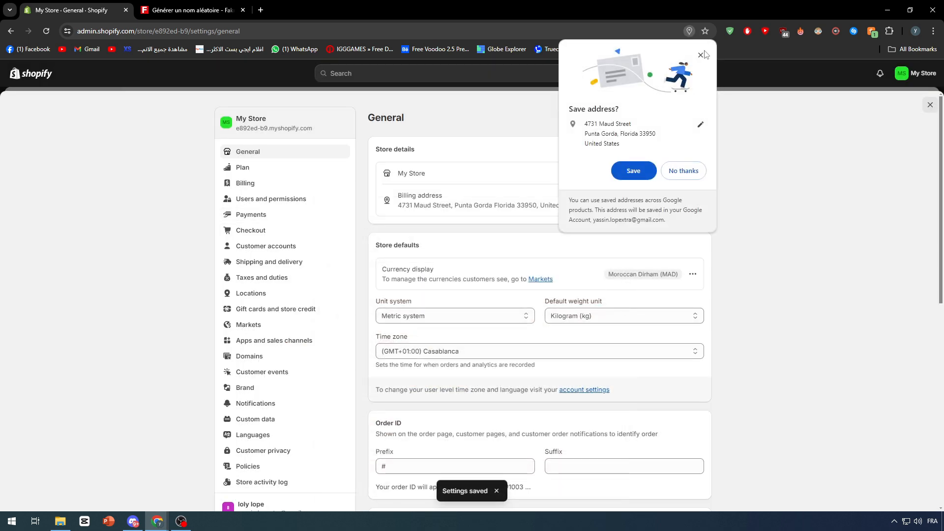
click(653, 167)
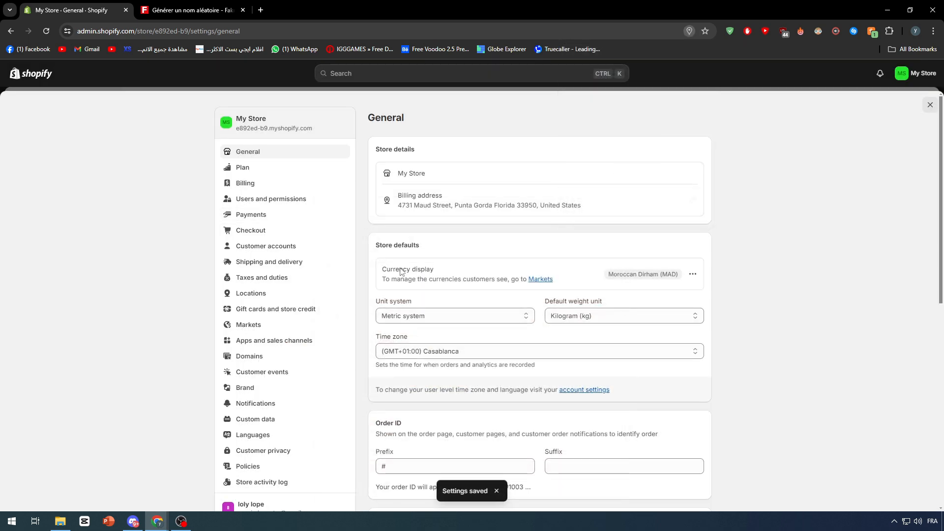
click(46, 32)
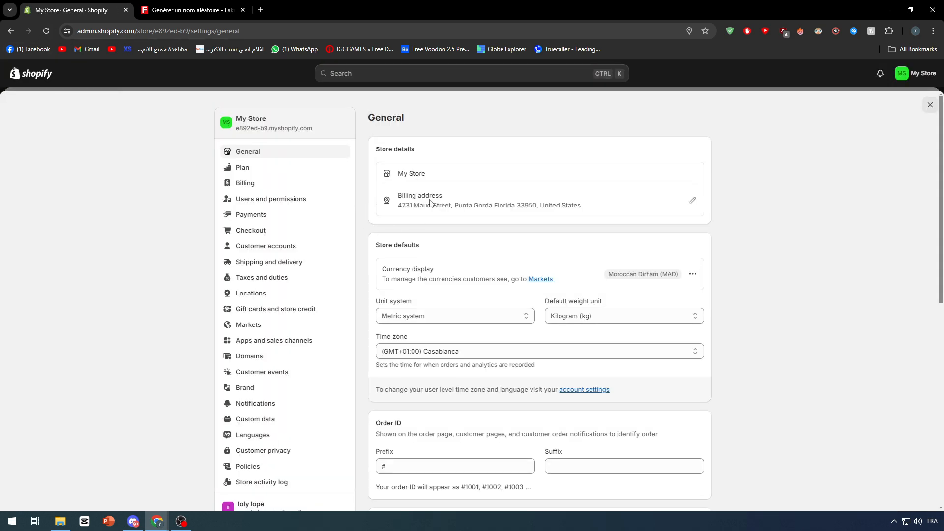
drag(394, 193, 479, 206)
Set the store's time zone to (GMT-11:00) American Samoa and save the general settings
click(423, 362)
click(423, 353)
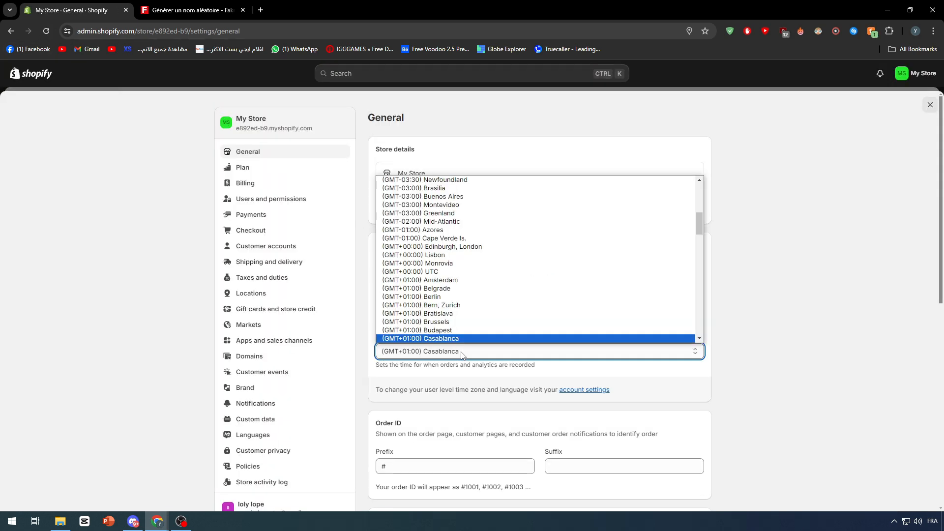
scroll(477, 310, up, 5)
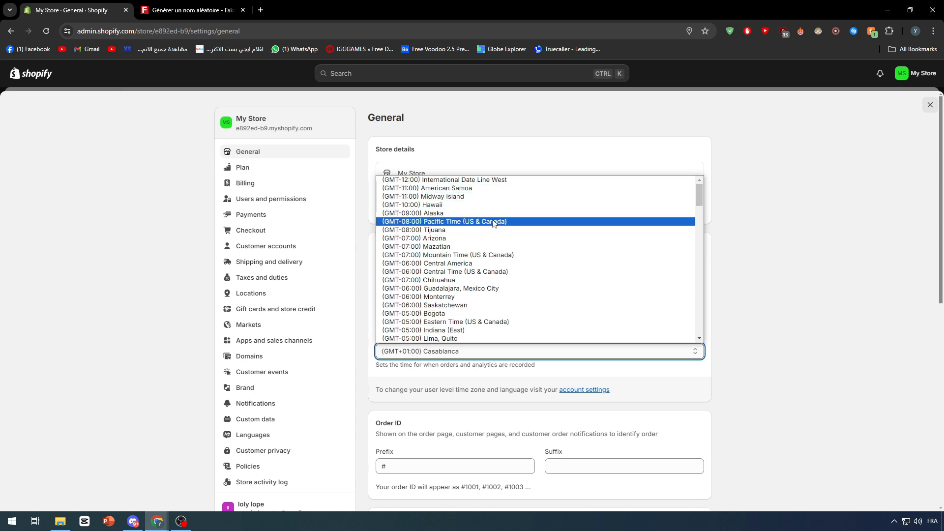
click(445, 188)
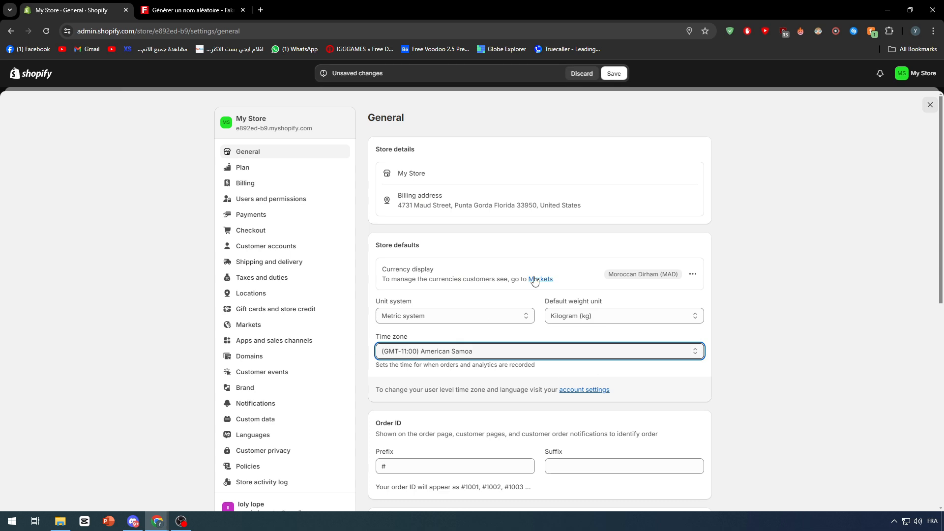
click(614, 74)
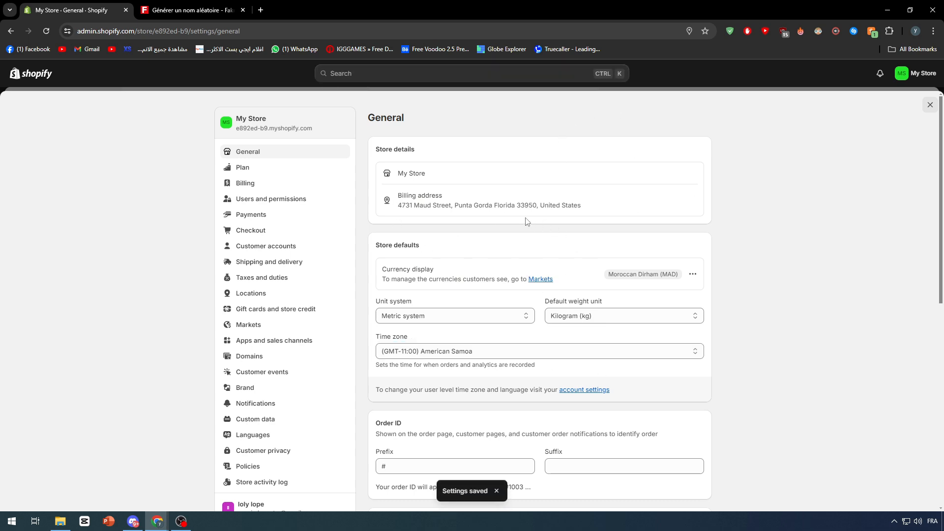
Start adding a payment method in the payment settings, search for "visa" and select Visa
scroll(526, 222, down, 6)
scroll(533, 237, up, 6)
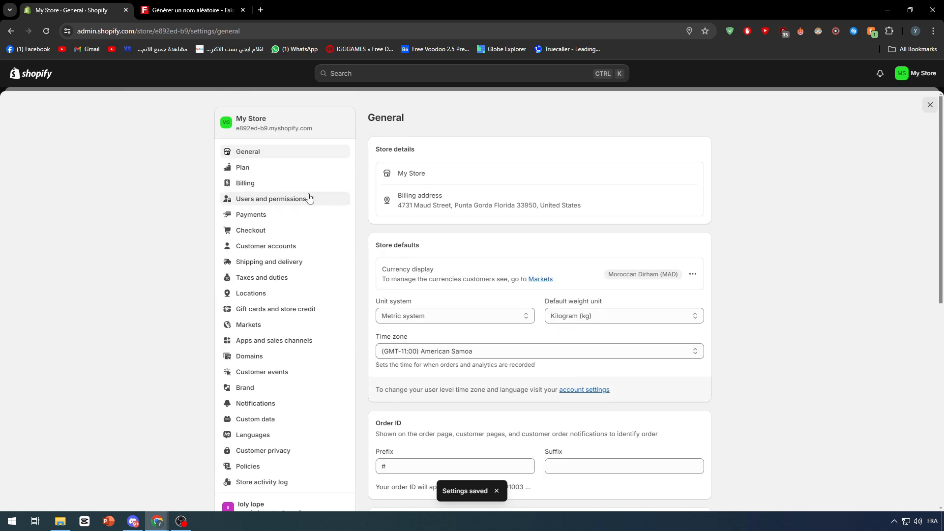
click(292, 220)
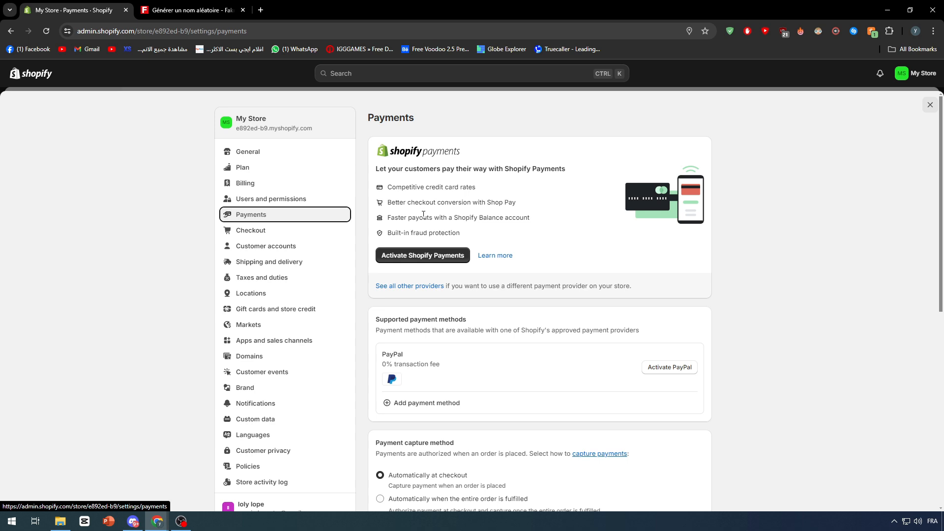
click(441, 402)
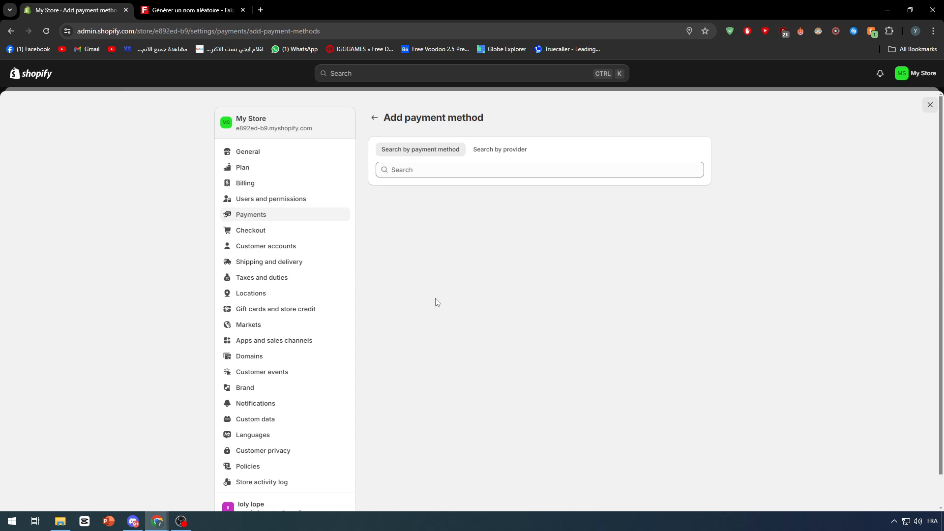
click(422, 170)
text(visa)
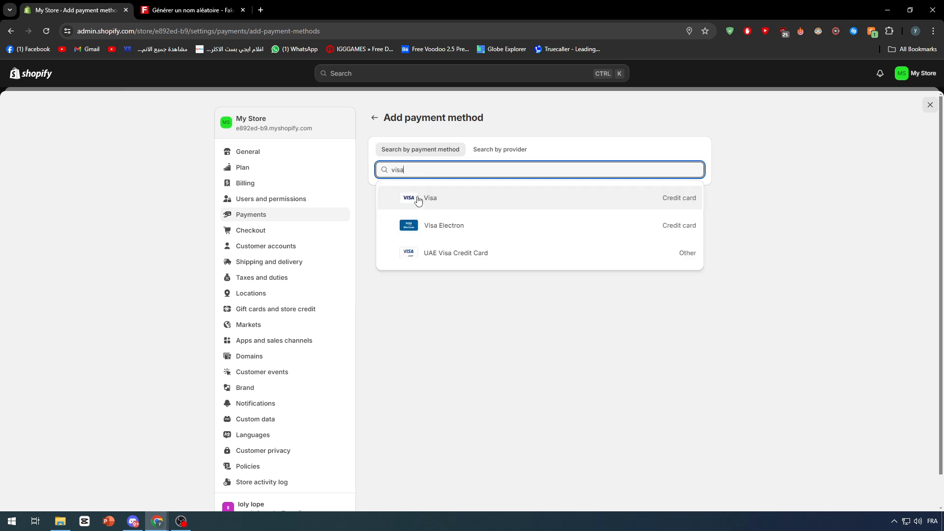
click(415, 198)
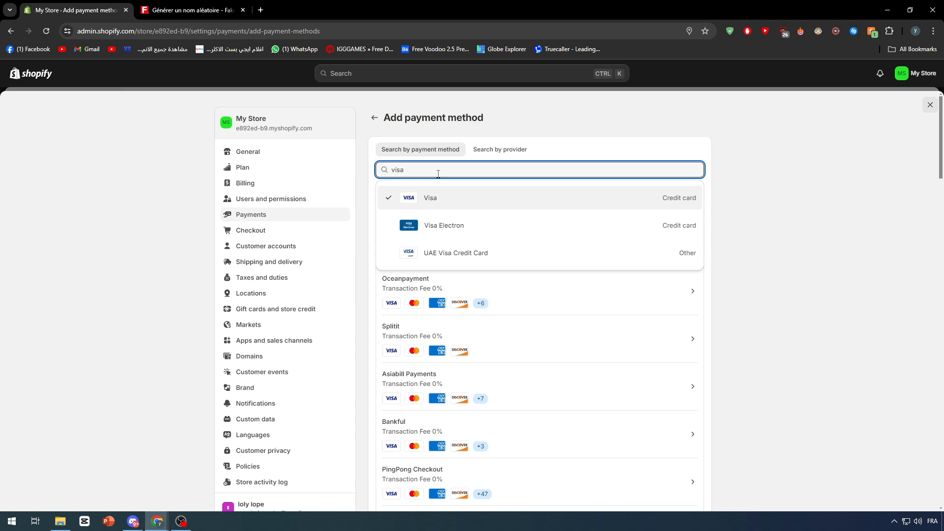
Search the payment methods for "cre" and add Mastercard to the selection
key(BackSpace)
key(BackSpace)
key(BackSpace)
text(cre)
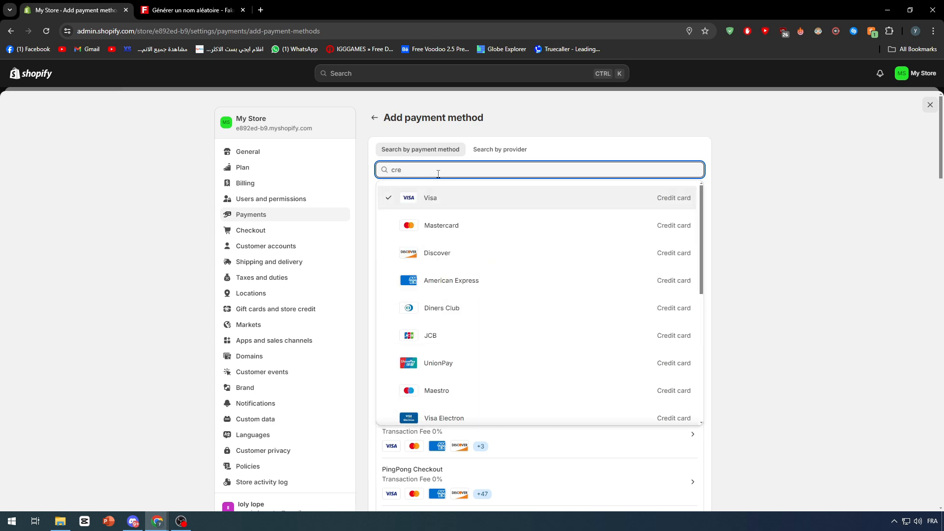
click(441, 234)
click(764, 239)
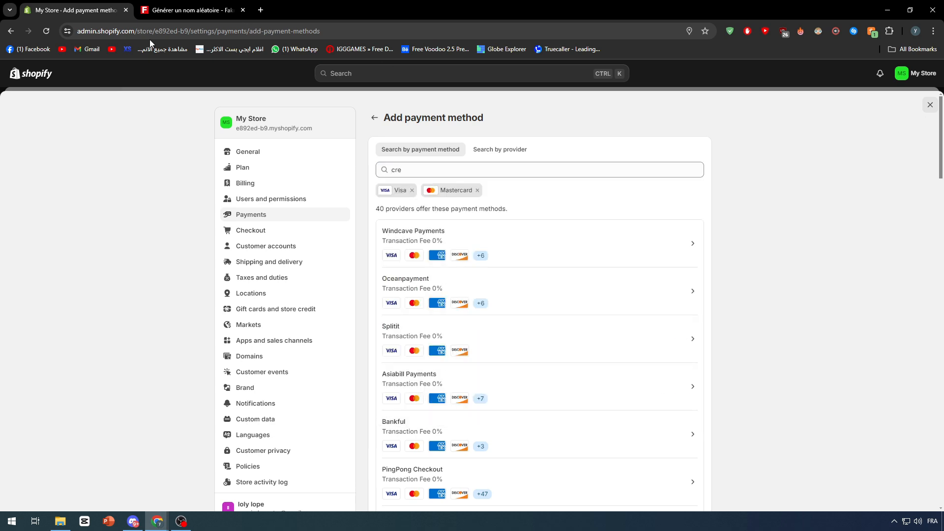
Look through the whole list of providers offering Visa and Mastercard, checking their transaction fees and supported cards
scroll(497, 248, down, 20)
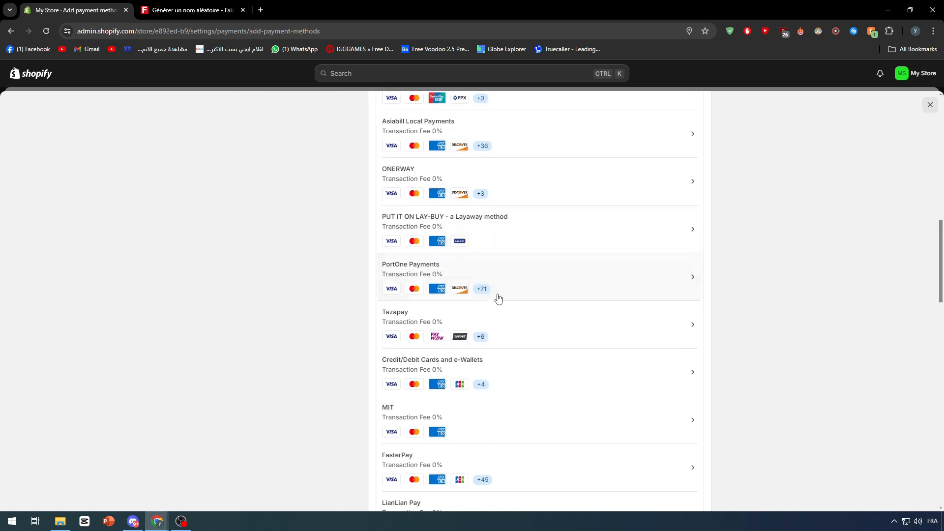
scroll(497, 297, down, 15)
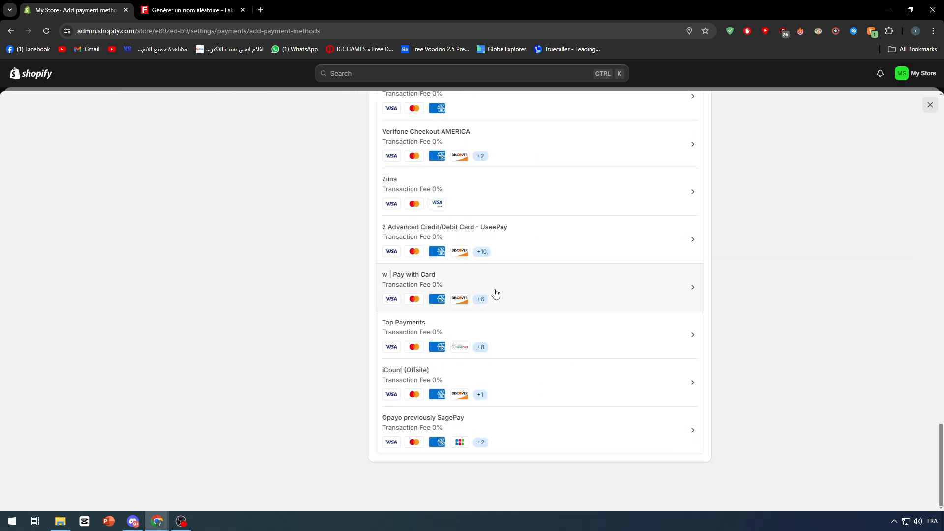
scroll(416, 354, up, 1)
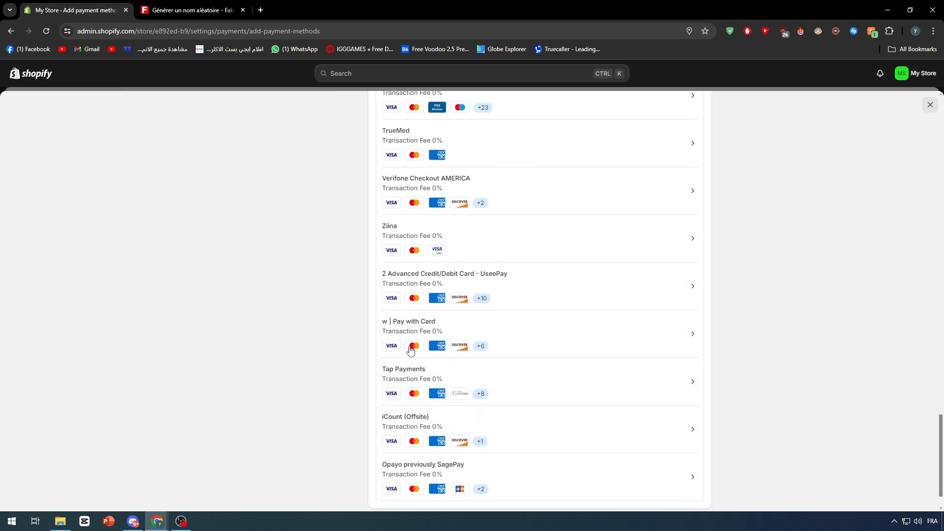
scroll(495, 285, up, 5)
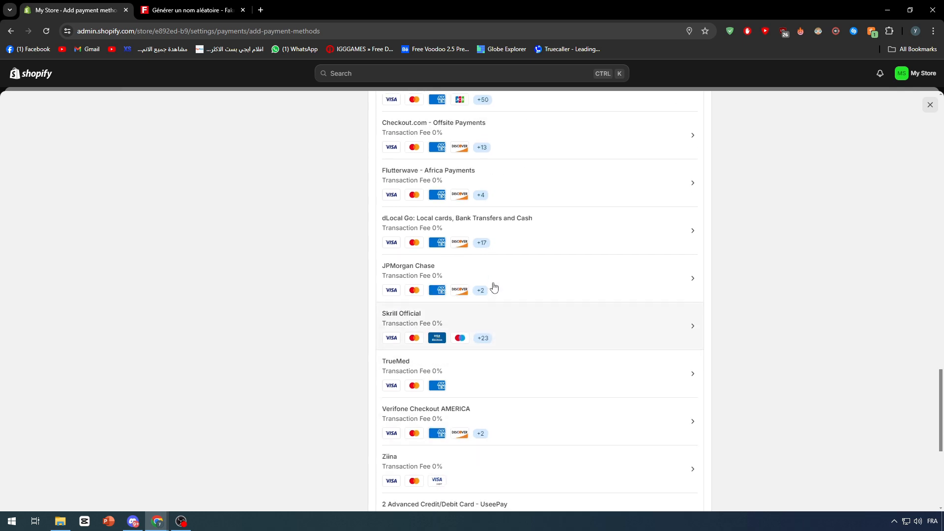
scroll(512, 343, up, 2)
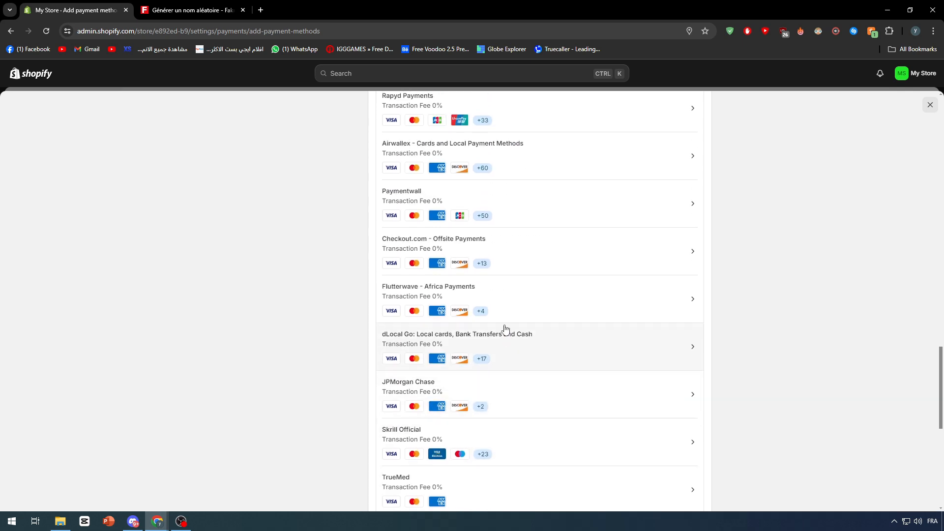
scroll(503, 329, up, 3)
scroll(518, 381, up, 2)
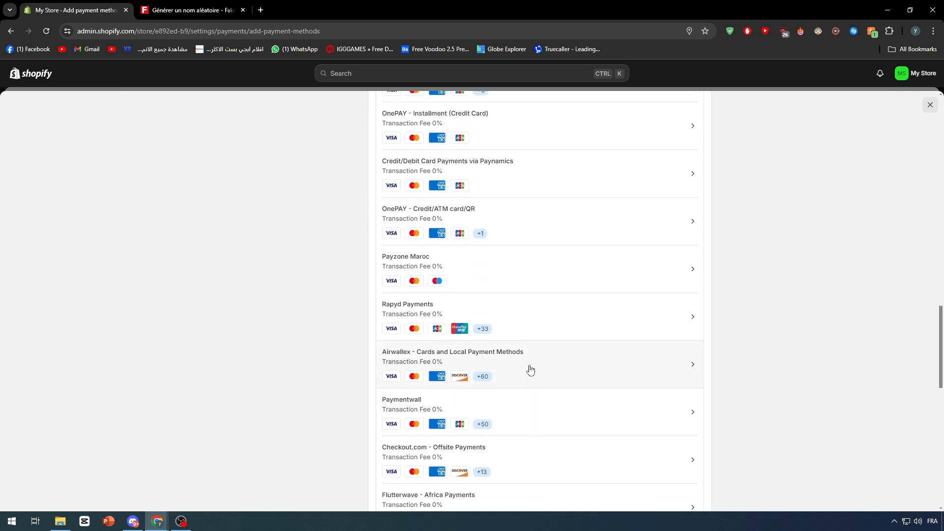
scroll(456, 335, up, 3)
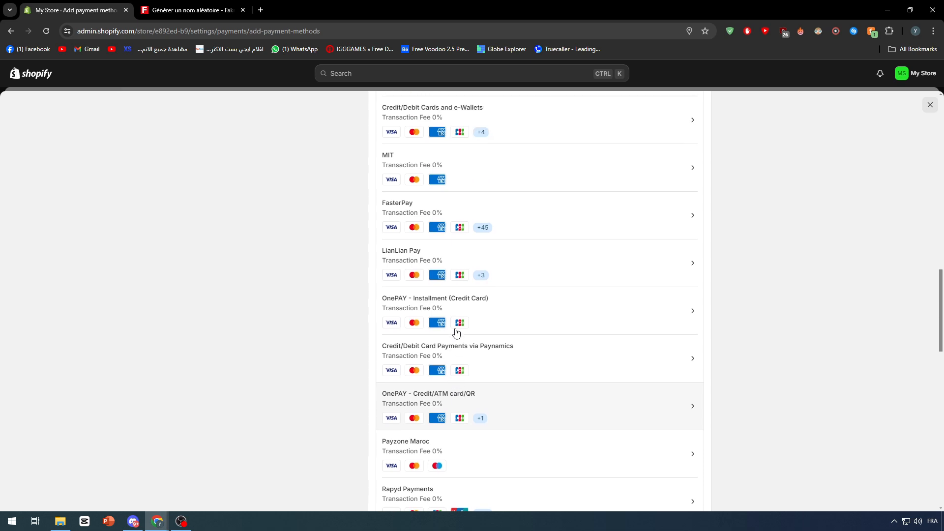
scroll(362, 278, up, 4)
scroll(575, 297, up, 7)
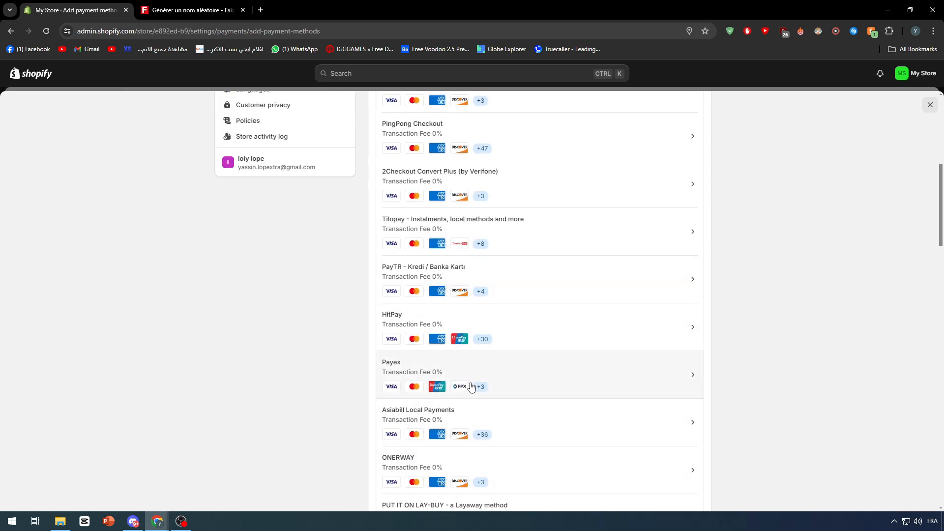
scroll(473, 385, up, 3)
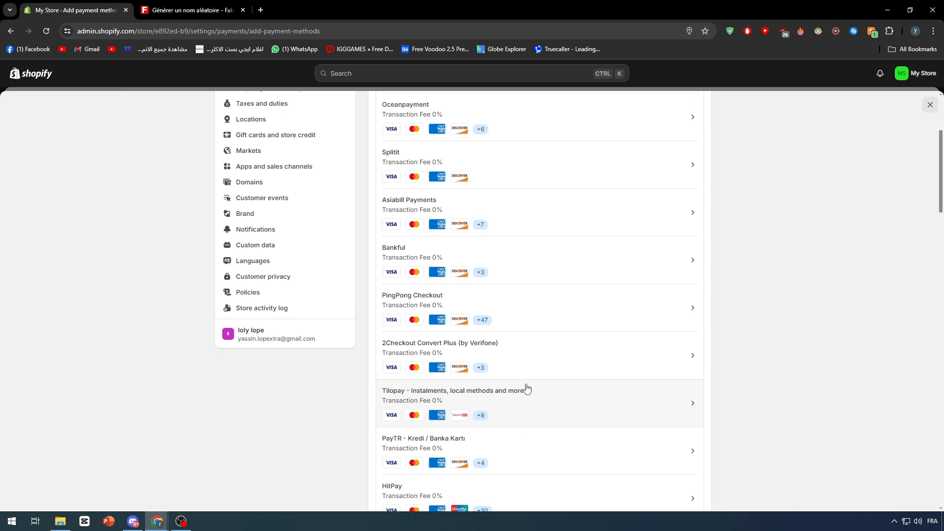
scroll(516, 386, up, 4)
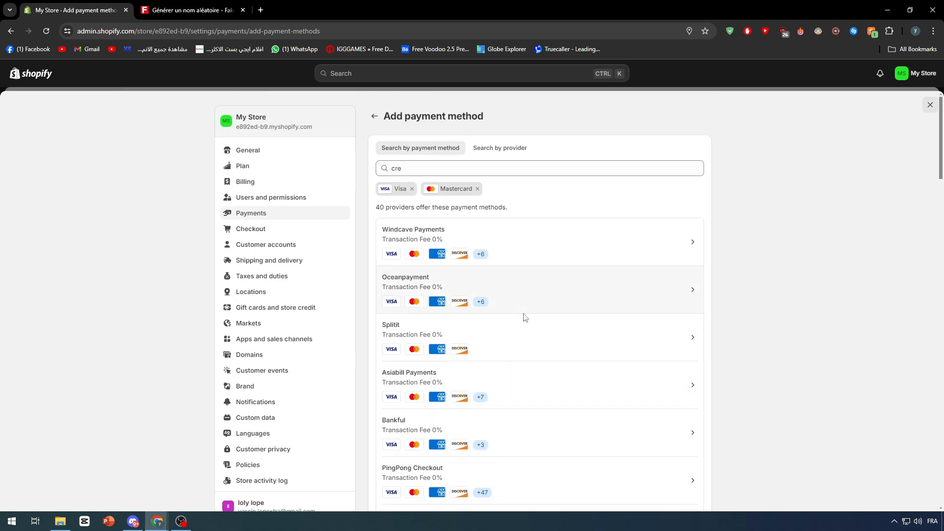
Open the details of the Windcave Payments provider
click(523, 249)
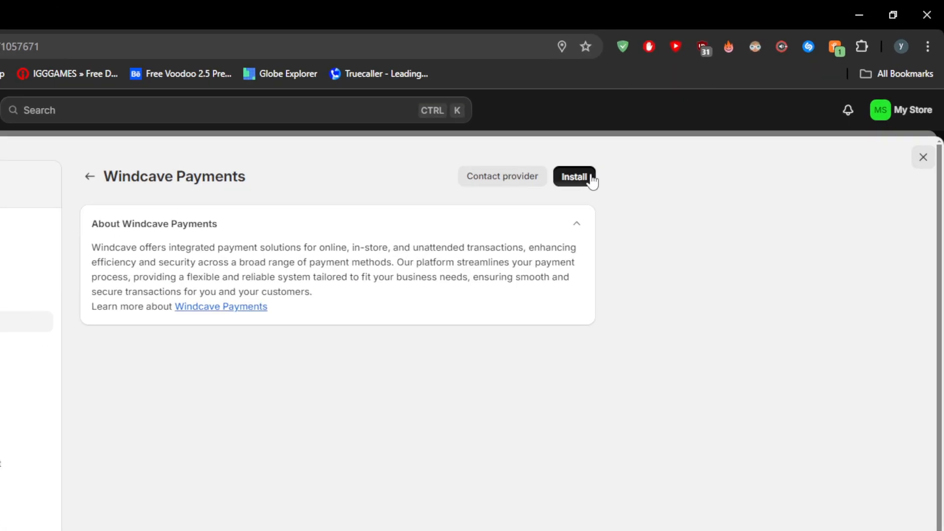
Install the Windcave Payments app in the store and approve the data access it requests
click(590, 178)
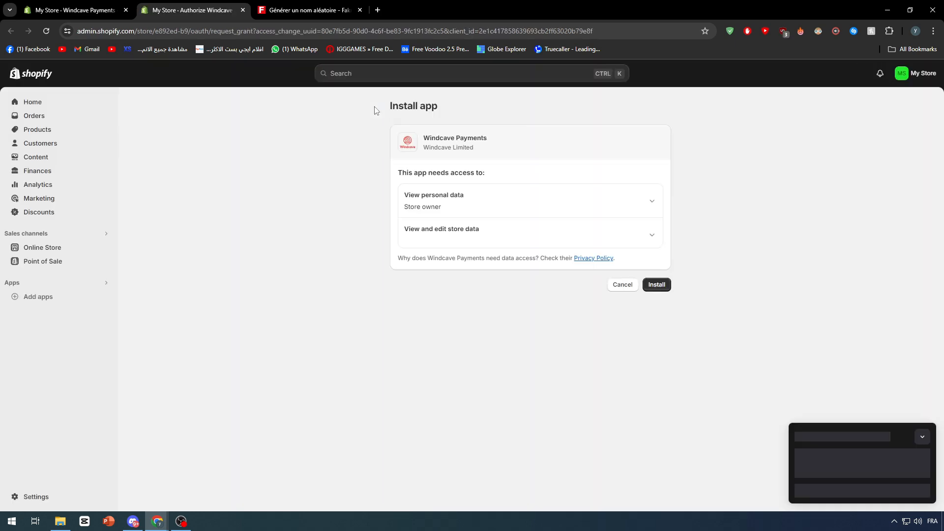
drag(369, 108, 546, 109)
click(546, 109)
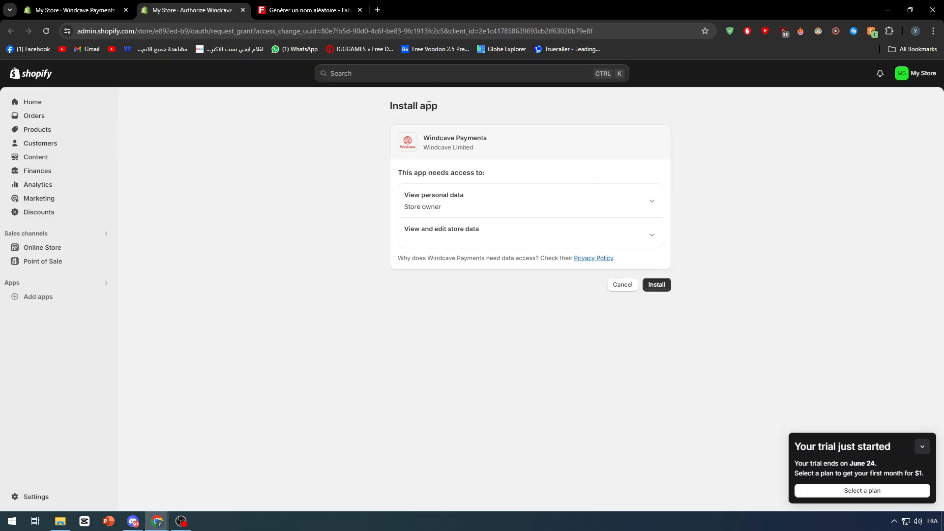
click(657, 285)
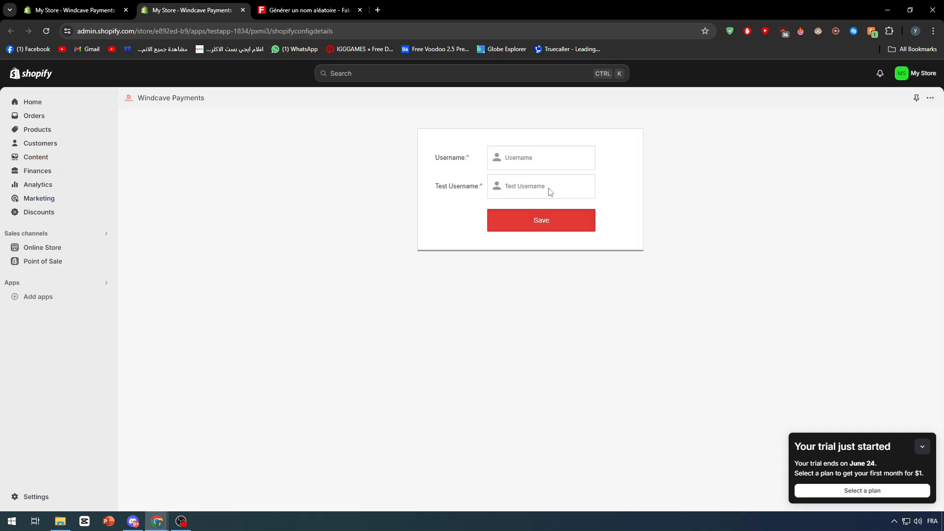
Try to save the Windcave Payments account settings with username "ezaeaze" and test username "azeazeza", and read the response
click(452, 160)
click(430, 157)
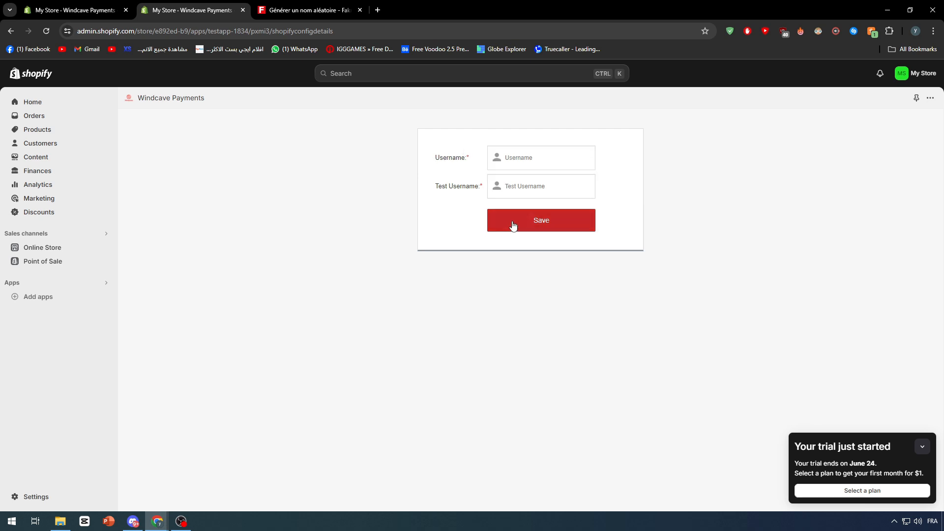
click(522, 159)
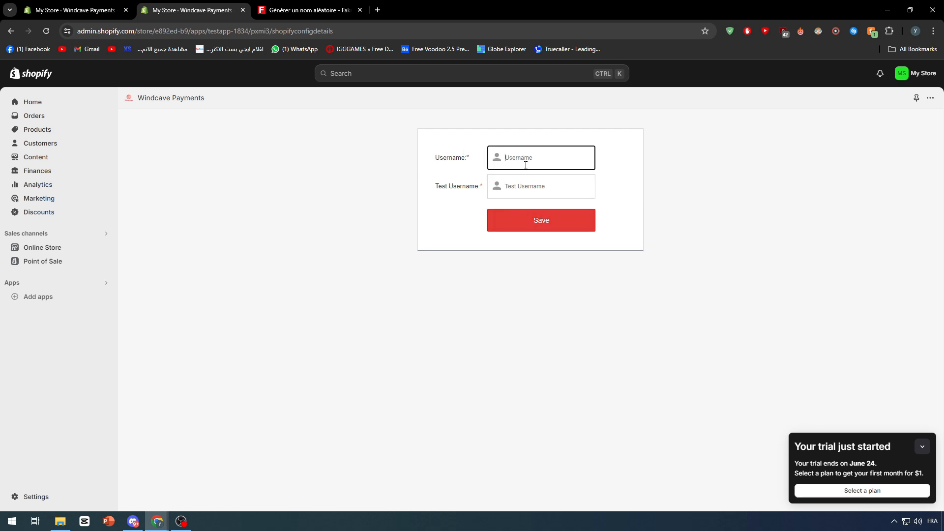
text(ezaeaze)
click(526, 185)
text(azeazeza)
click(522, 217)
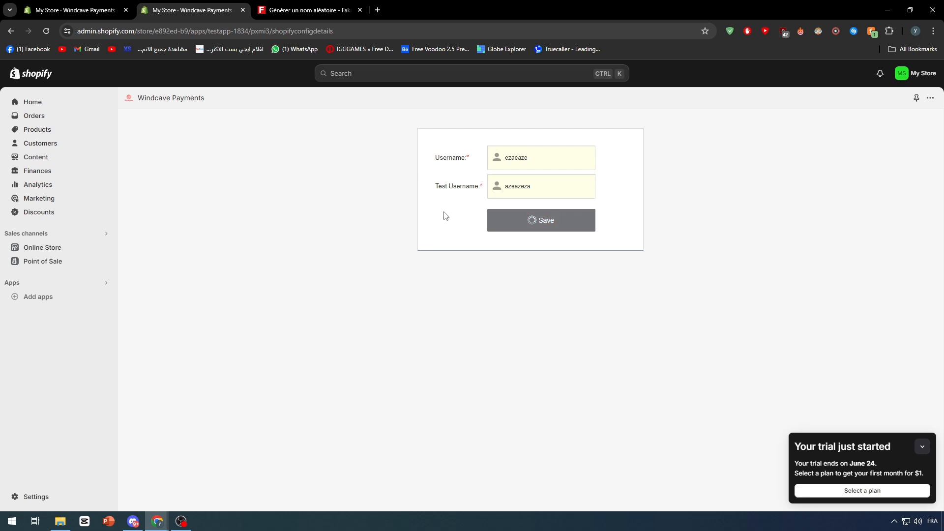
double_click(446, 148)
triple_click(446, 149)
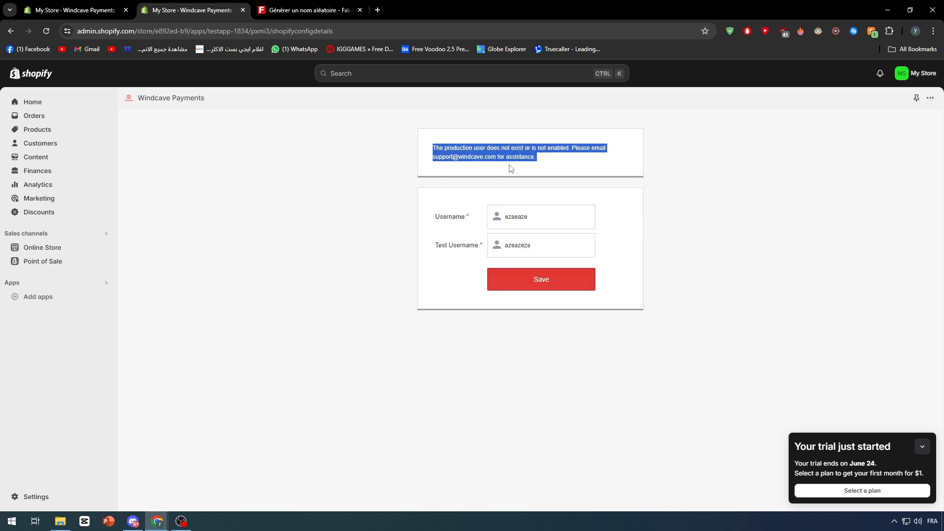
click(563, 166)
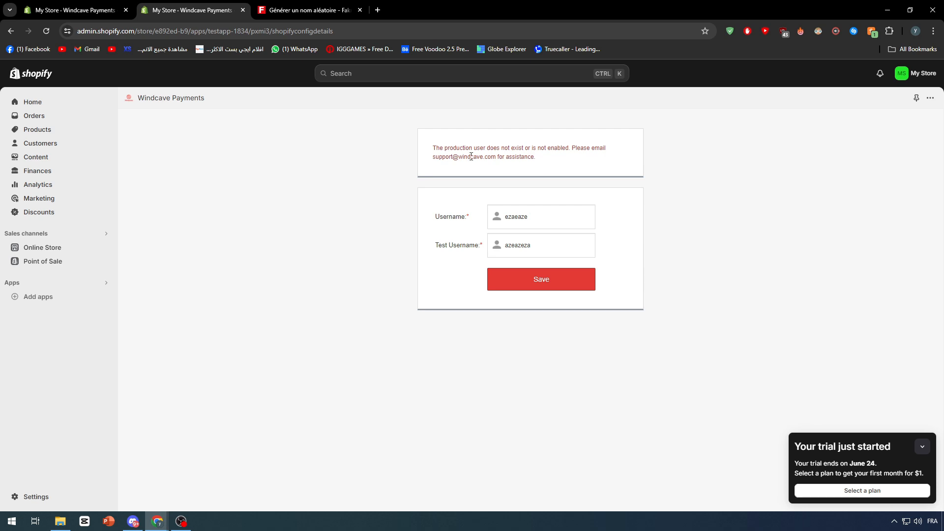
Close the random name generator page and open the store's Orders page
click(363, 4)
click(360, 9)
click(34, 115)
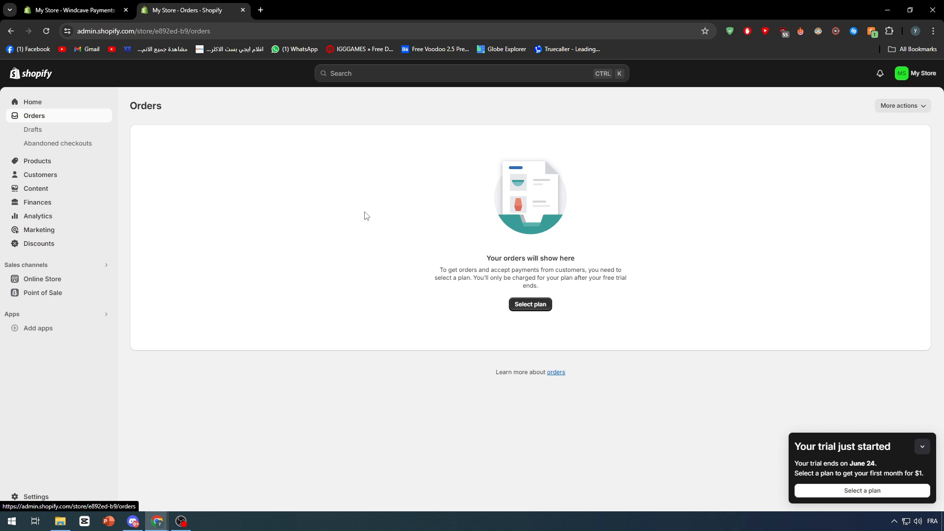
In the store's payment settings, search the payment methods for "vis", list the providers offering Visa, and leave the list
click(54, 497)
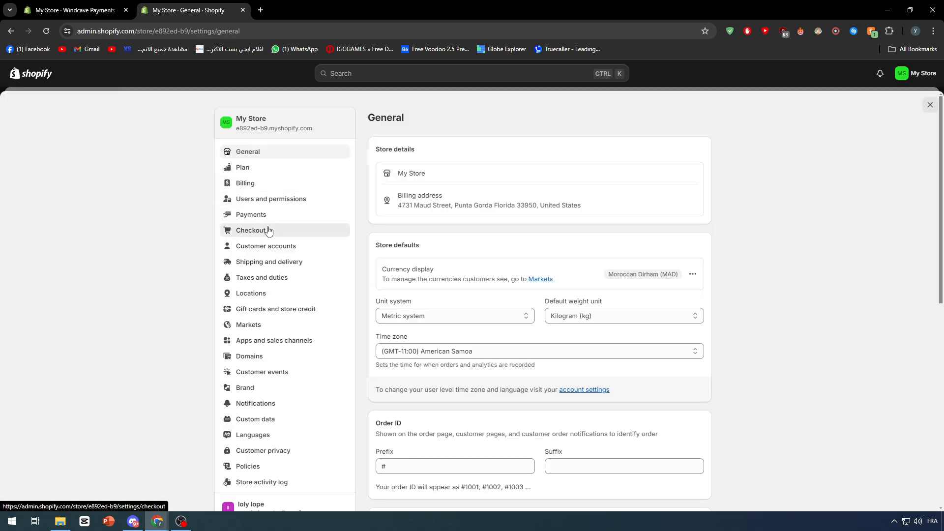
click(268, 231)
click(292, 214)
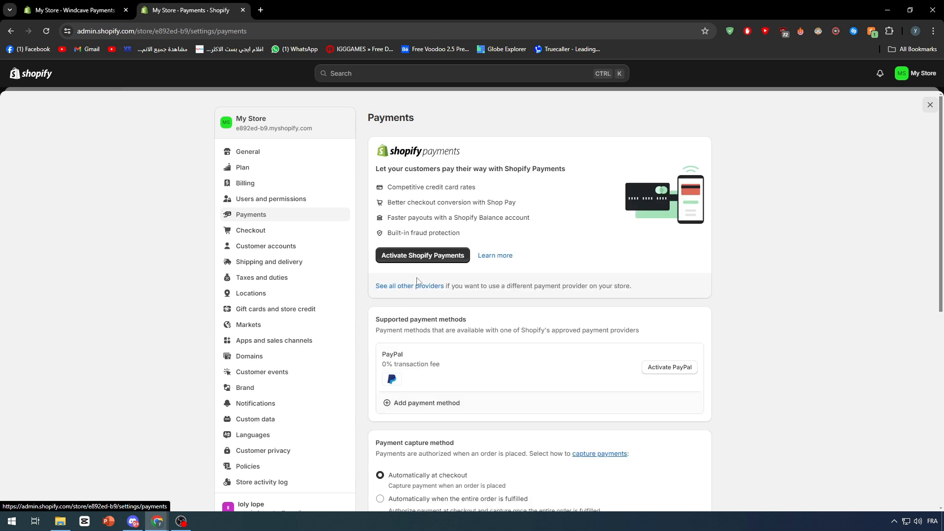
click(420, 403)
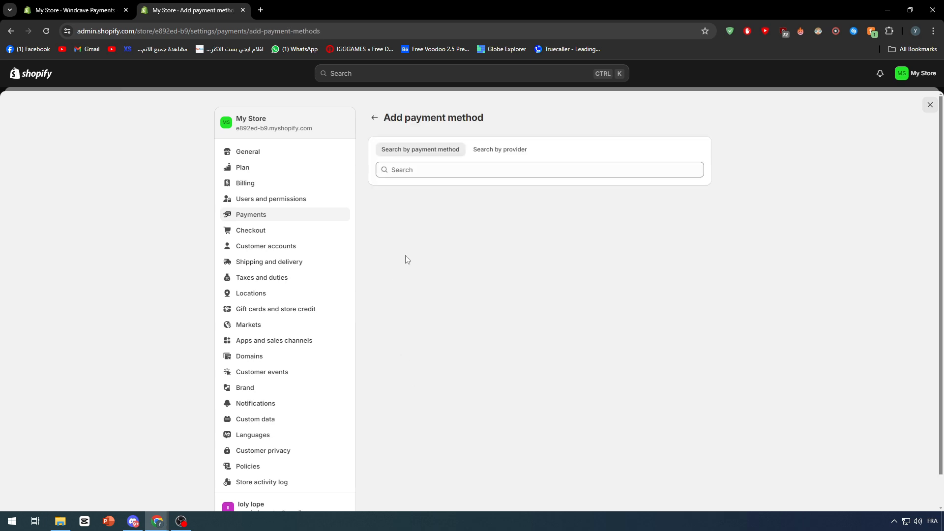
text(vis)
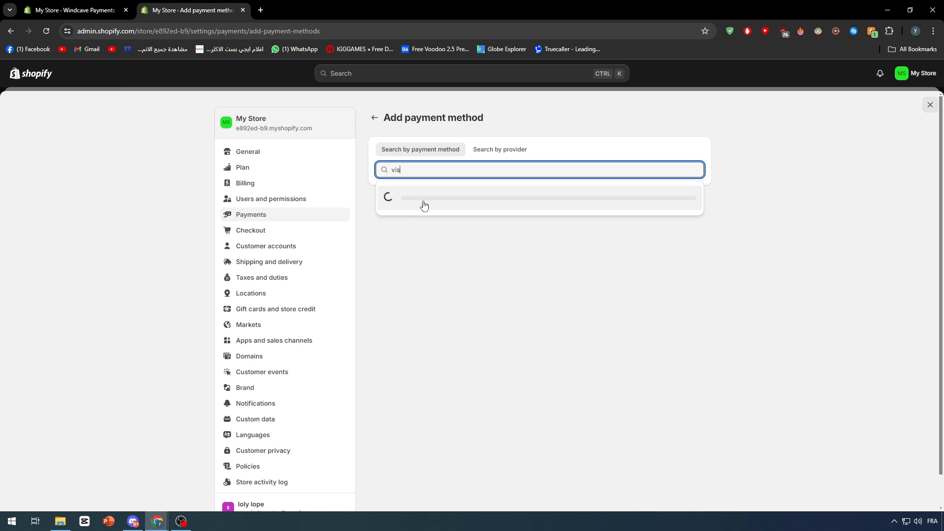
click(419, 196)
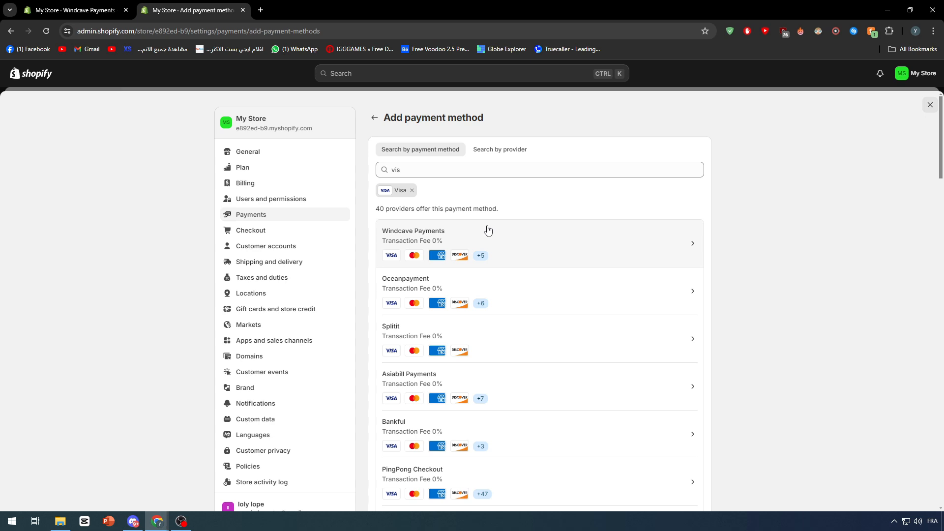
click(374, 117)
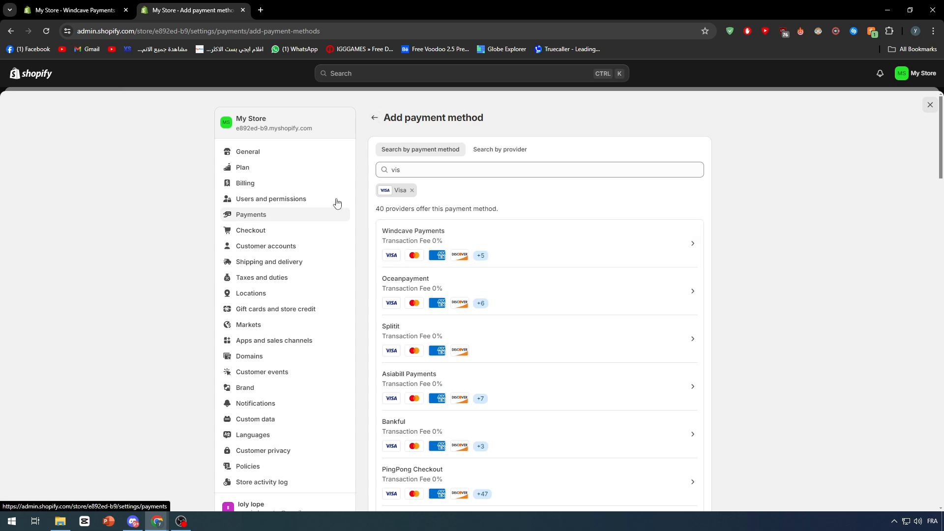